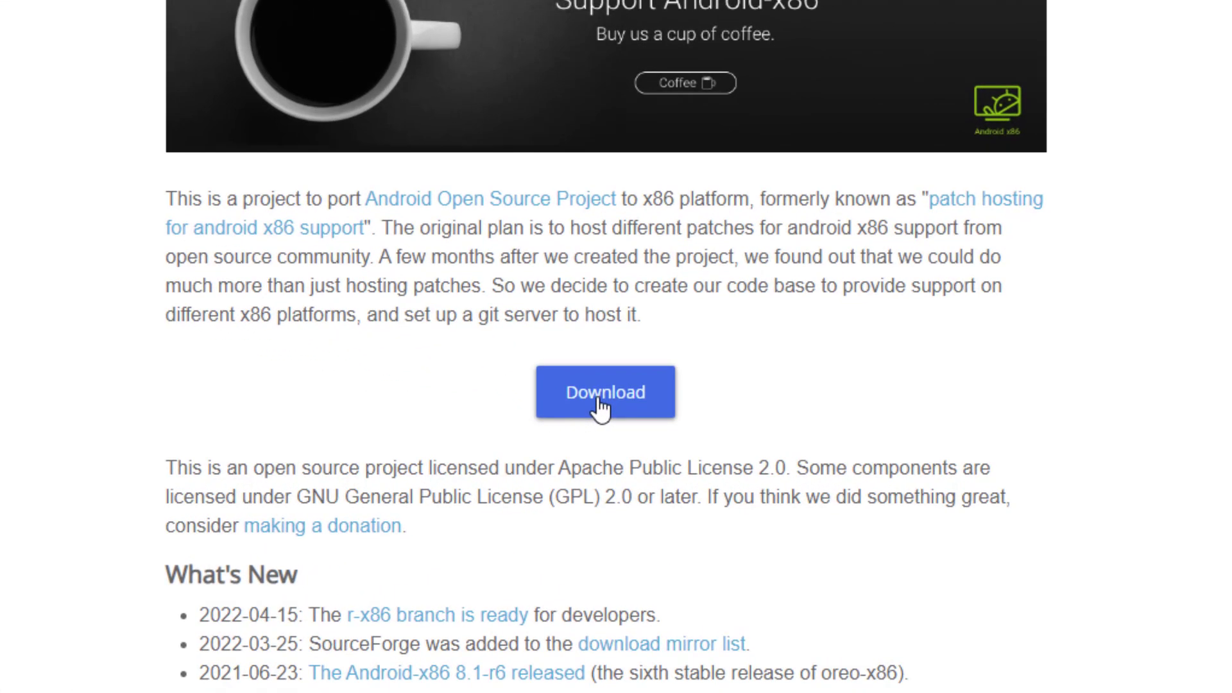
Step: Start downloading the Android-x86 64-bit ISO file, version 9.0-r2, from the FossHub download page
left_click(601, 408)
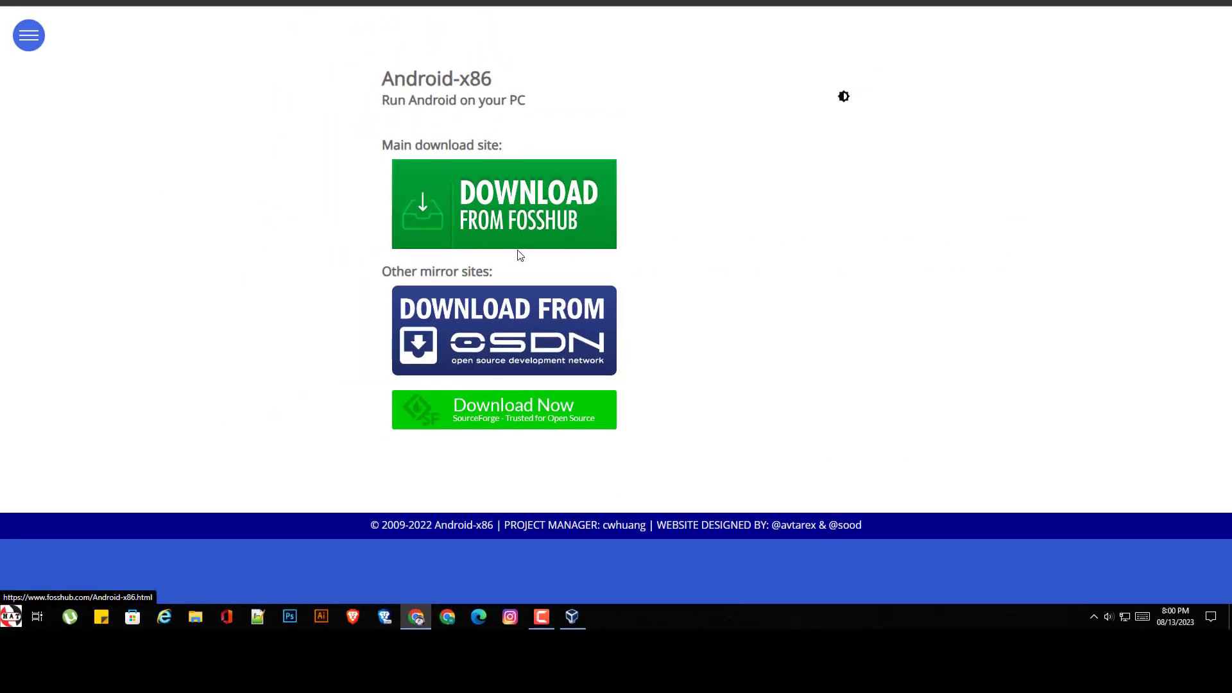
left_click(490, 227)
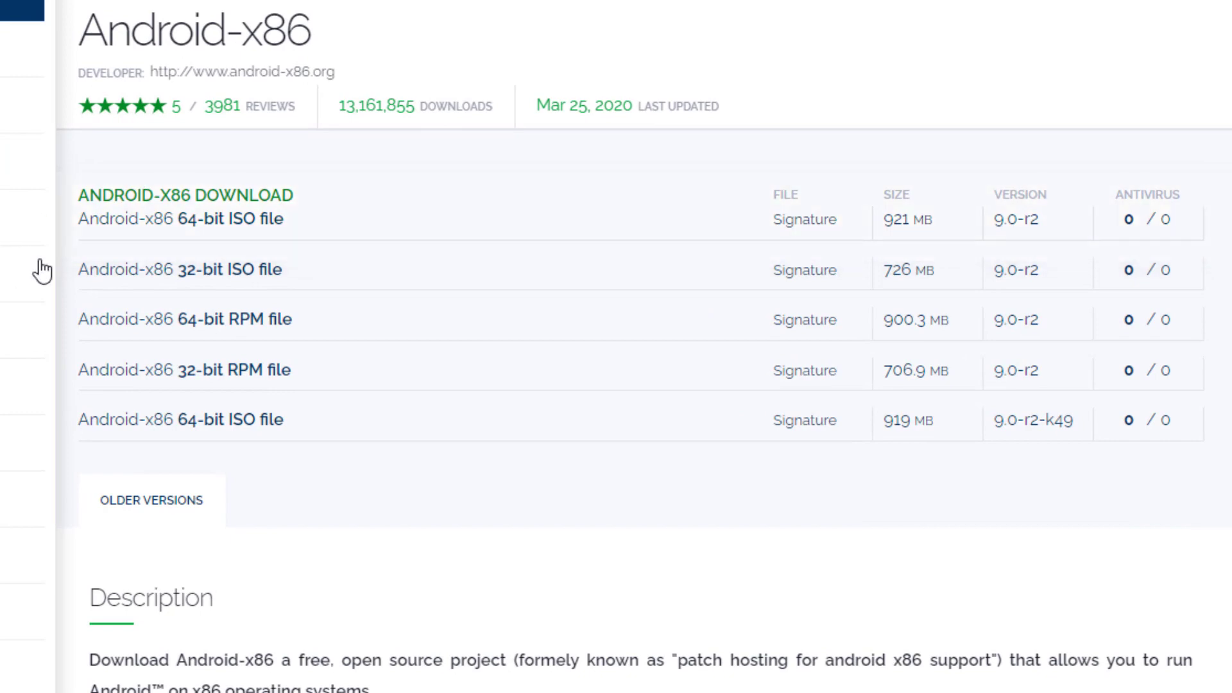
scroll(705, 514, "down", 5)
scroll(545, 442, "up", 1)
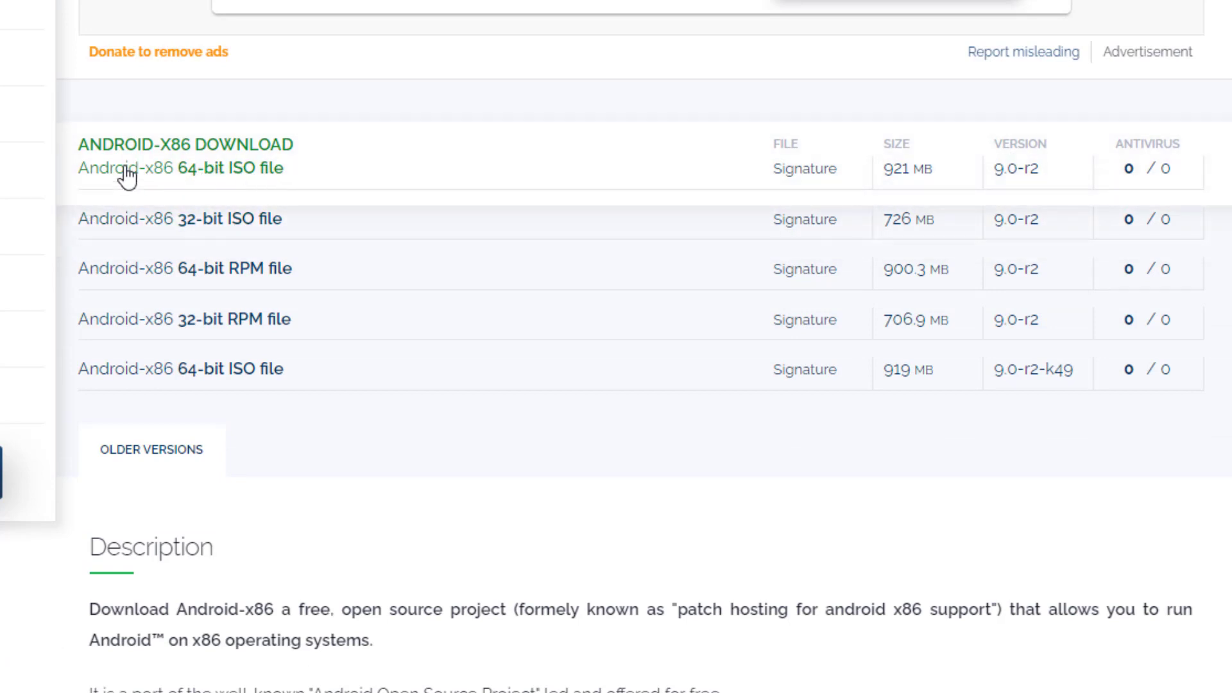
left_click(253, 173)
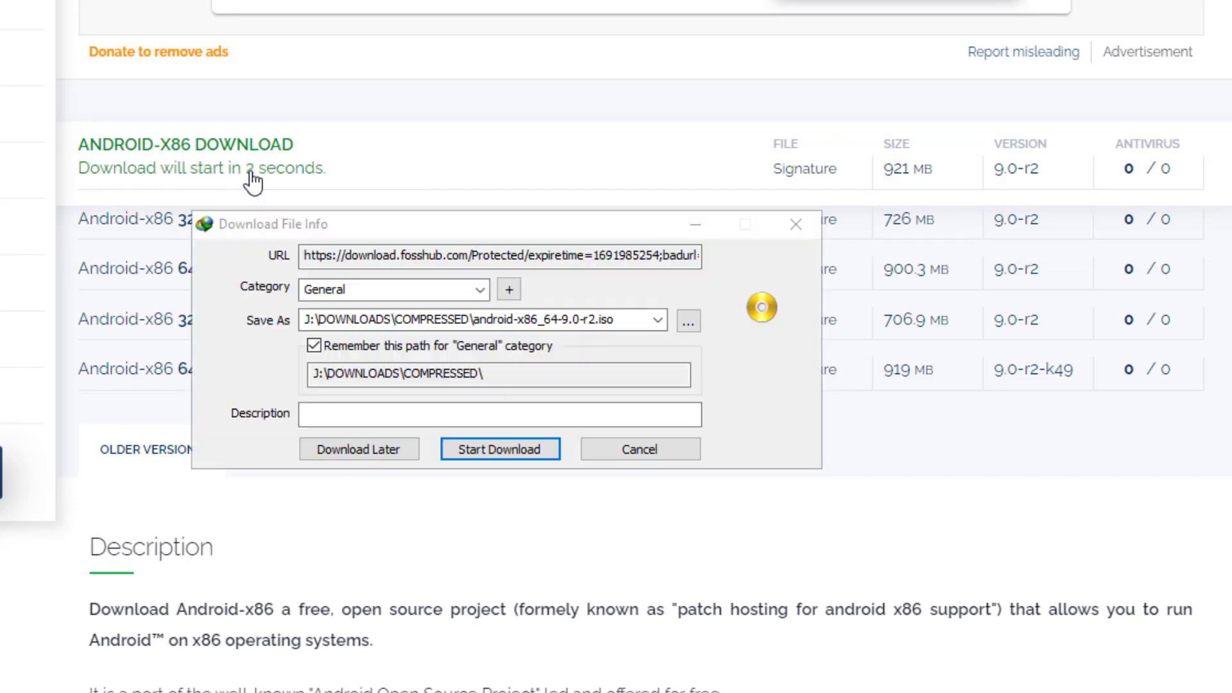
left_click(477, 452)
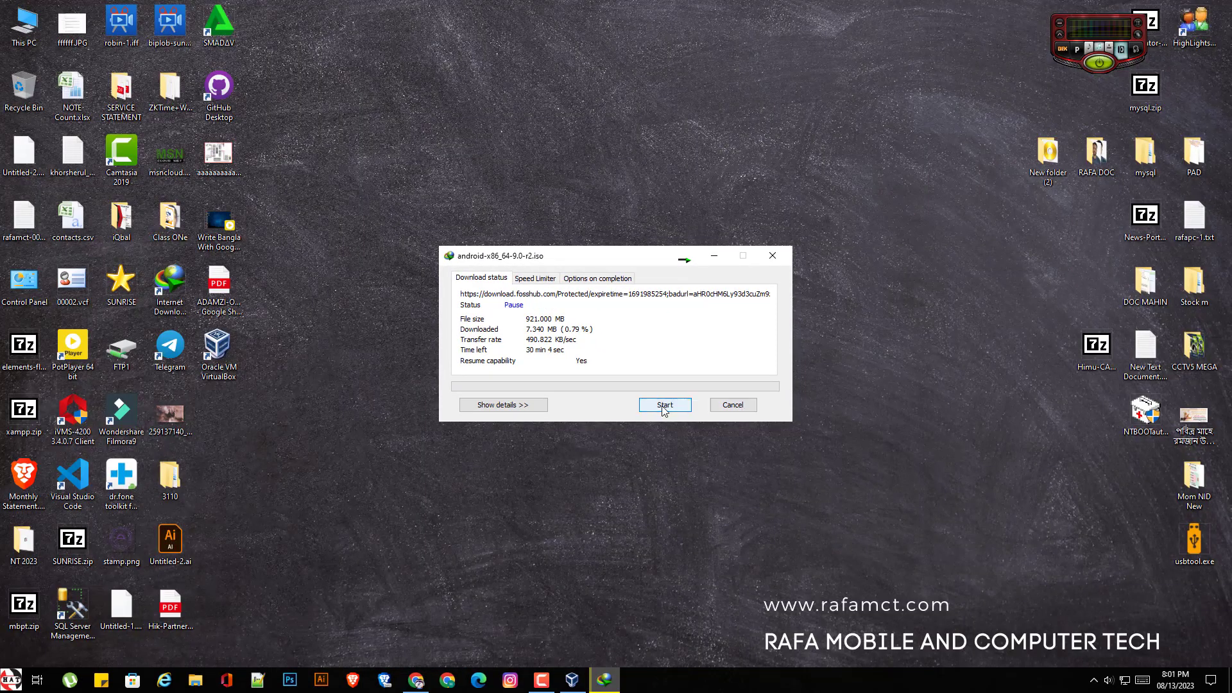
Step: Stop the ISO download and close its progress window
left_click(663, 408)
left_click(725, 411)
right_click(569, 398)
left_click(723, 280)
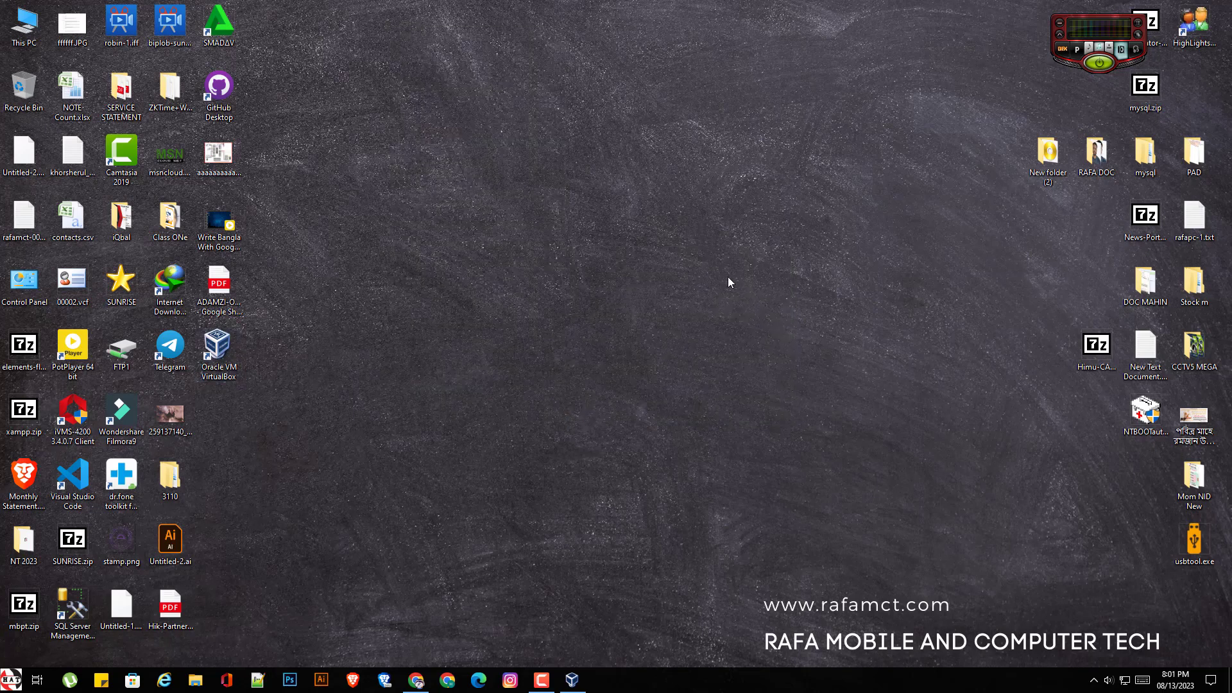
right_click(728, 282)
left_click(678, 315)
Step: Switch to Oracle VM VirtualBox and define a new virtual machine named Android-9 with type Linux and version Other Linux (64-bit)
left_click(210, 341)
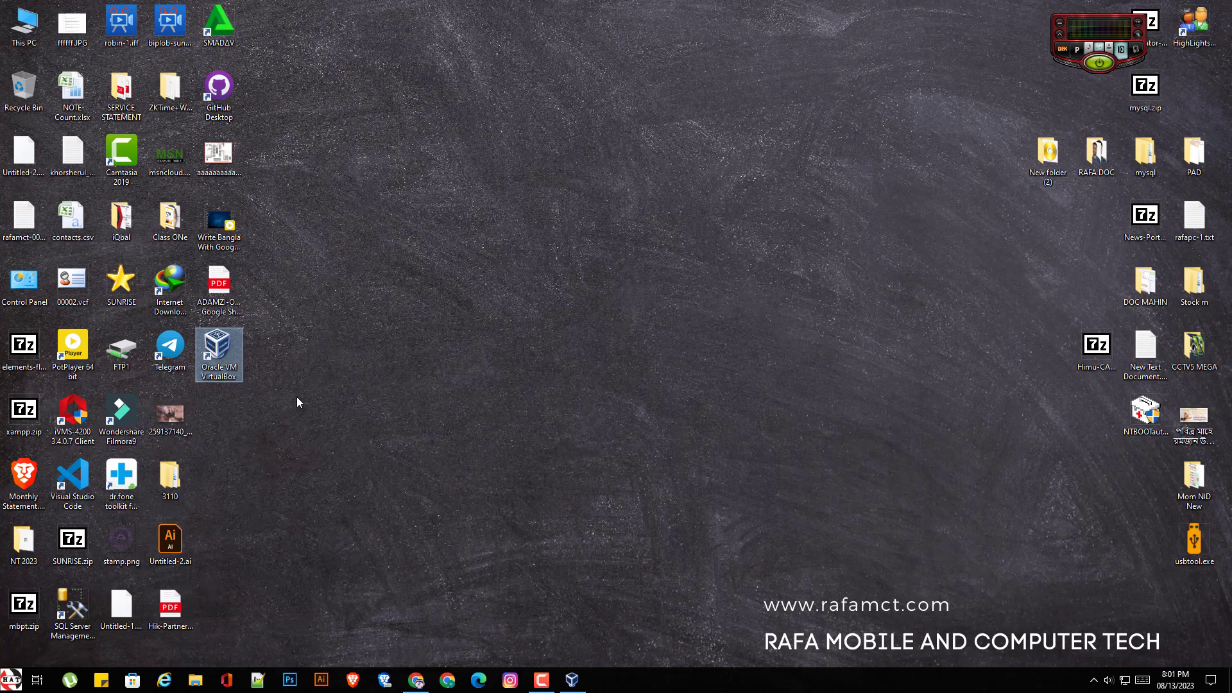
left_click(564, 683)
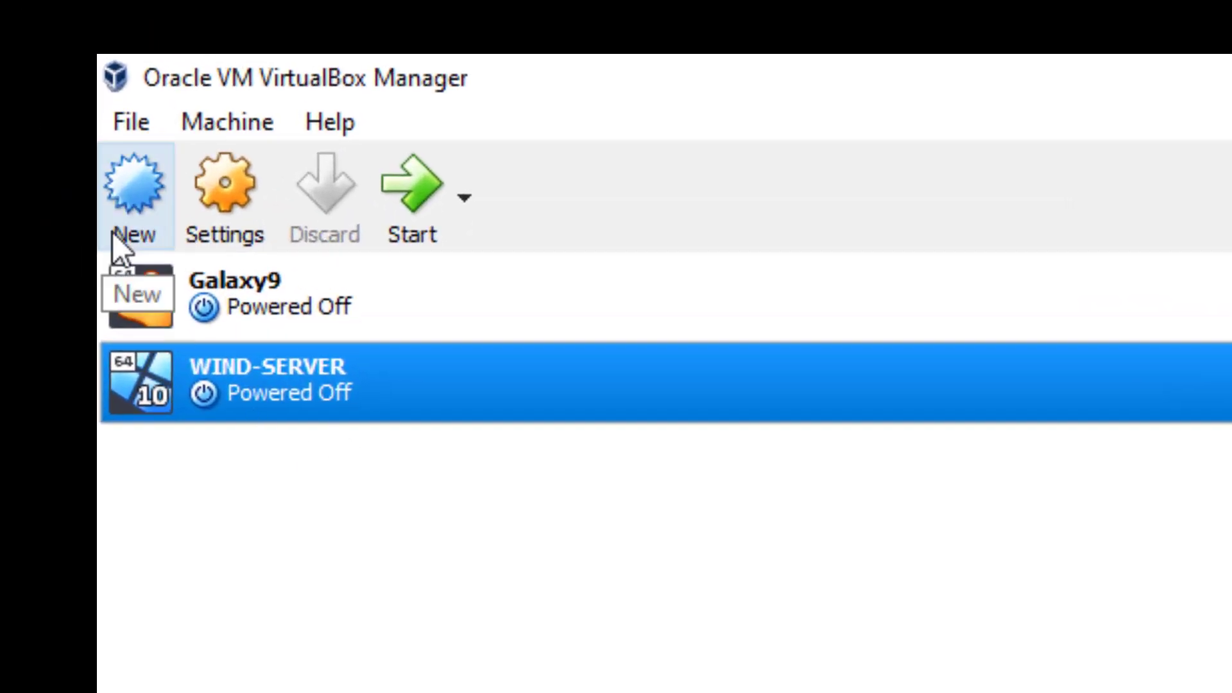
left_click(133, 179)
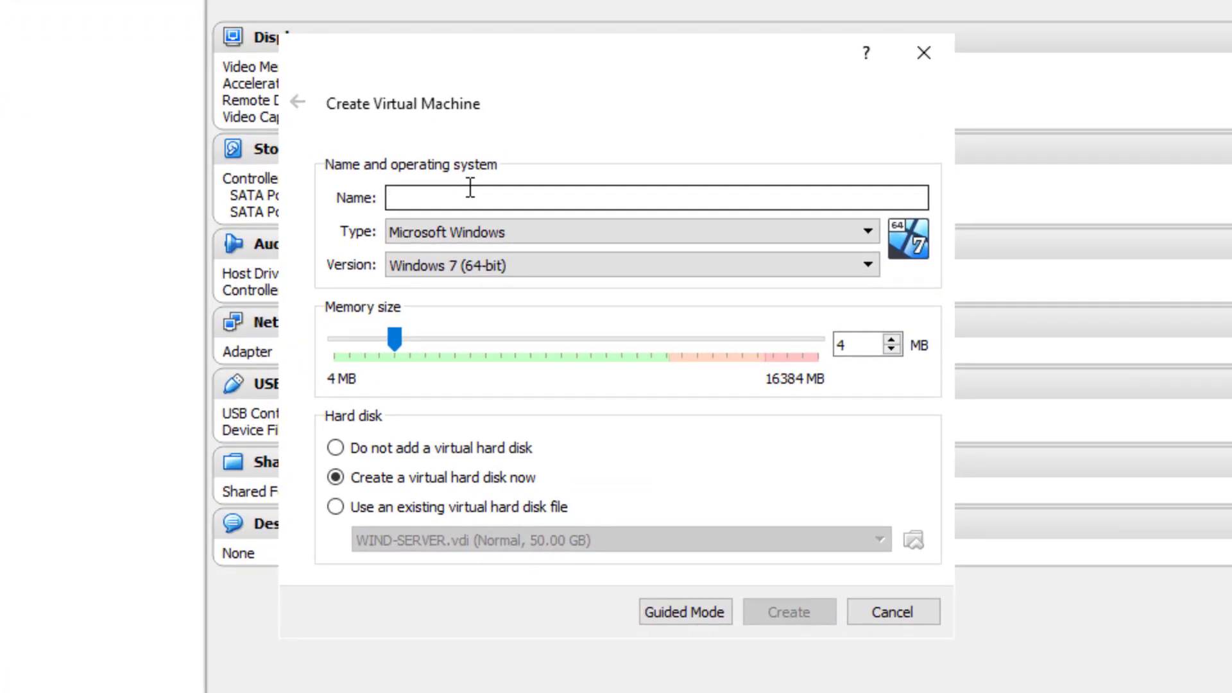
type("Android-9")
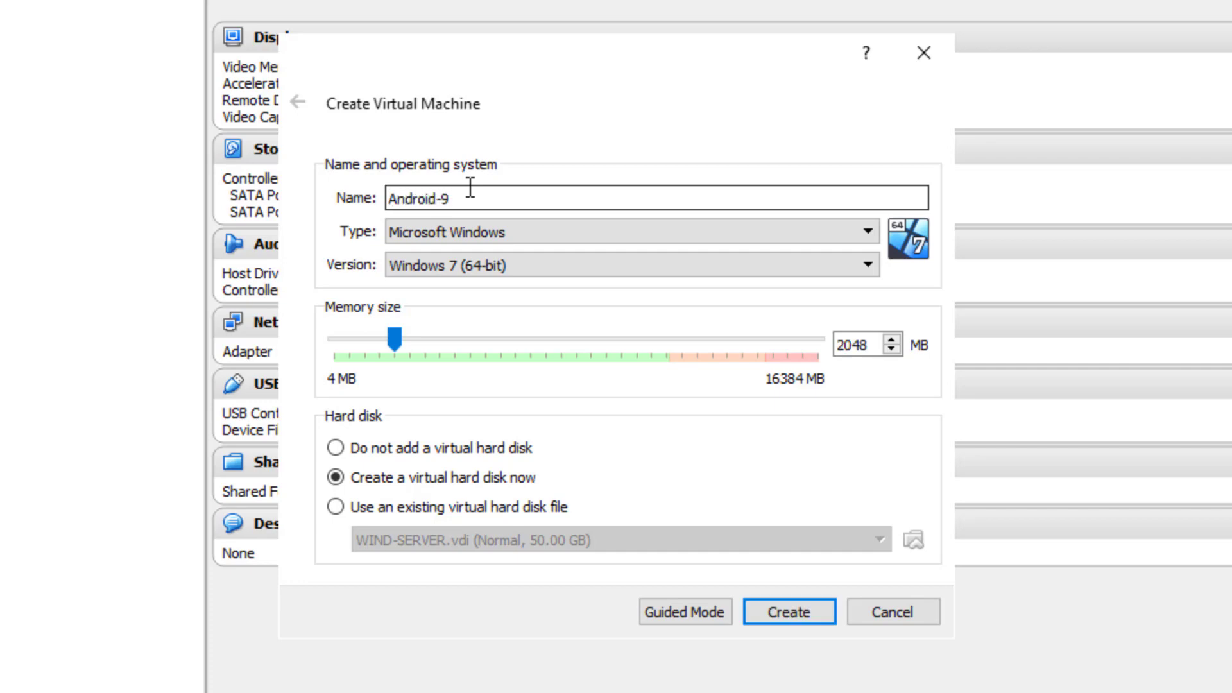
left_click(429, 231)
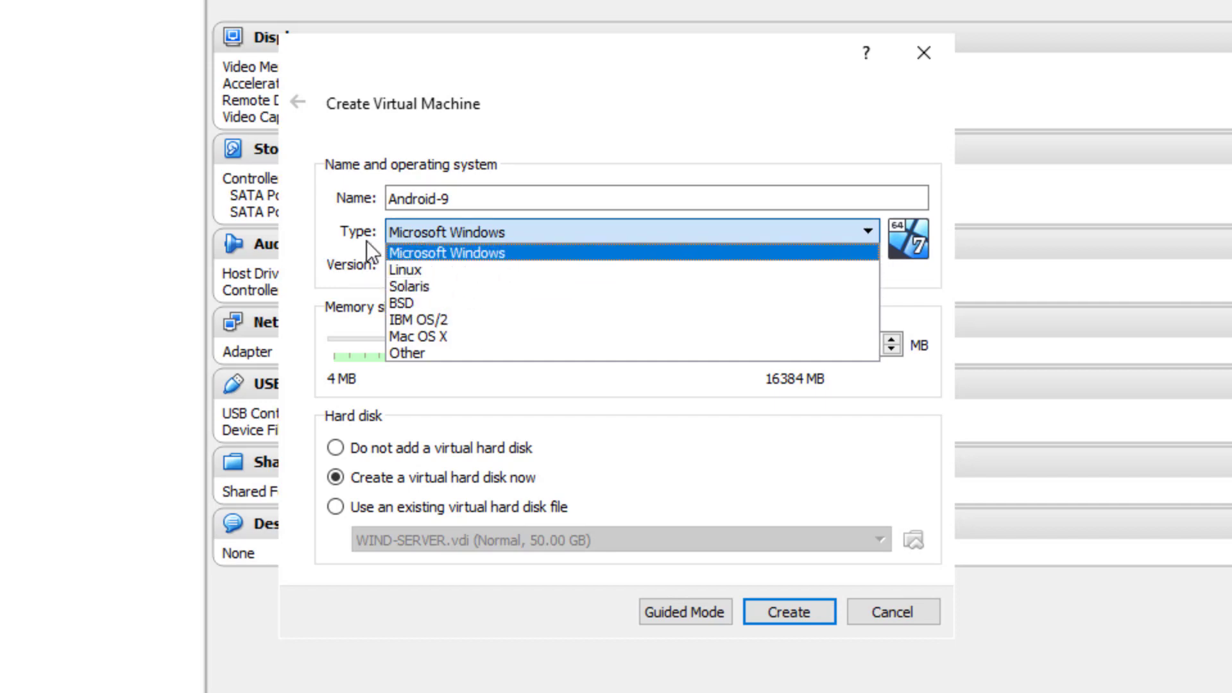
left_click(437, 264)
left_click(437, 265)
scroll(487, 315, "down", 2)
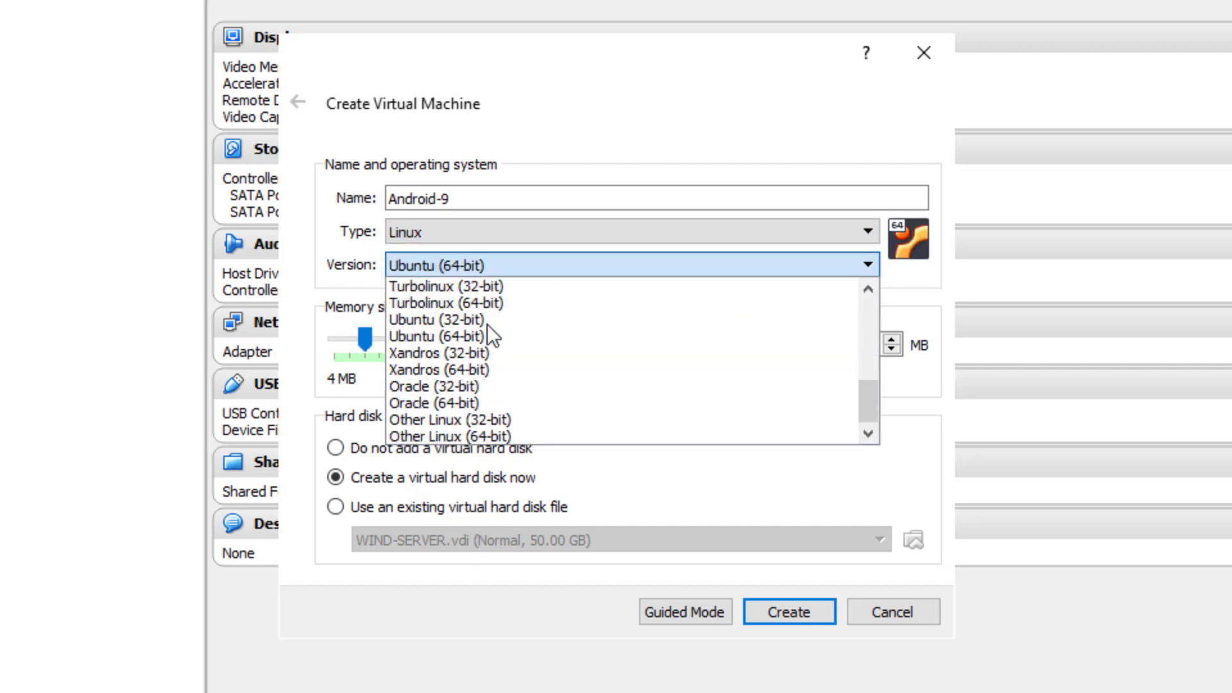
left_click(510, 434)
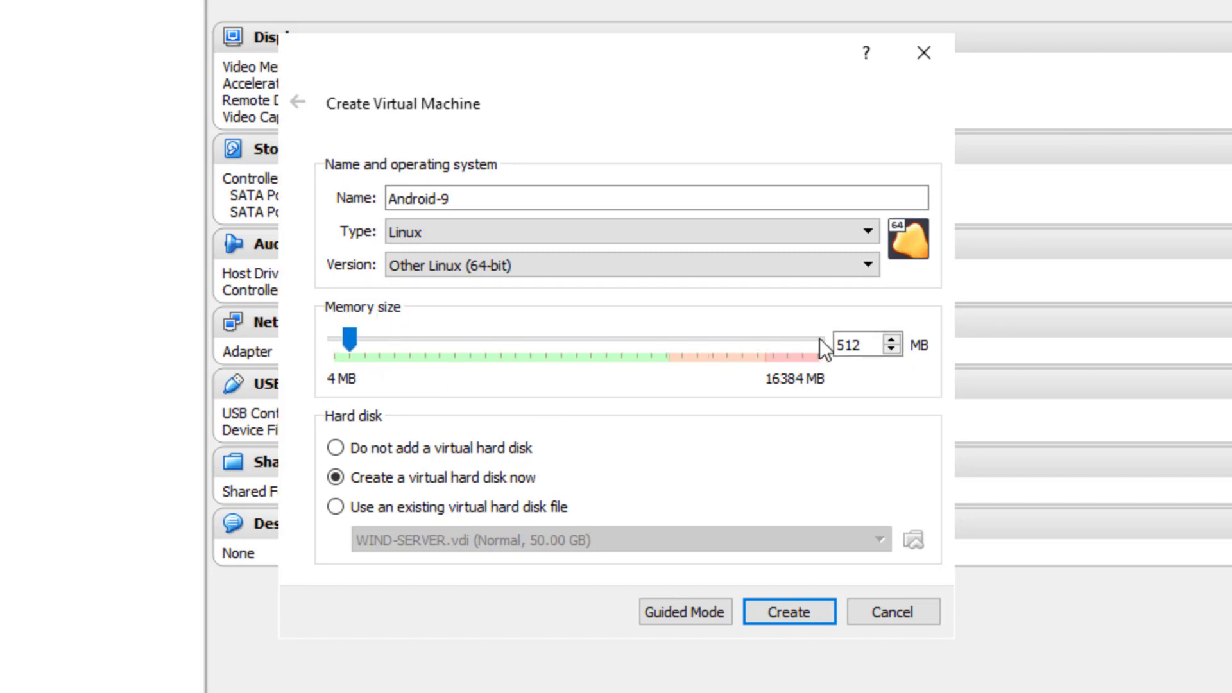
Step: Set the new virtual machine's memory size to 4000 MB
double_click(874, 347)
type("4")
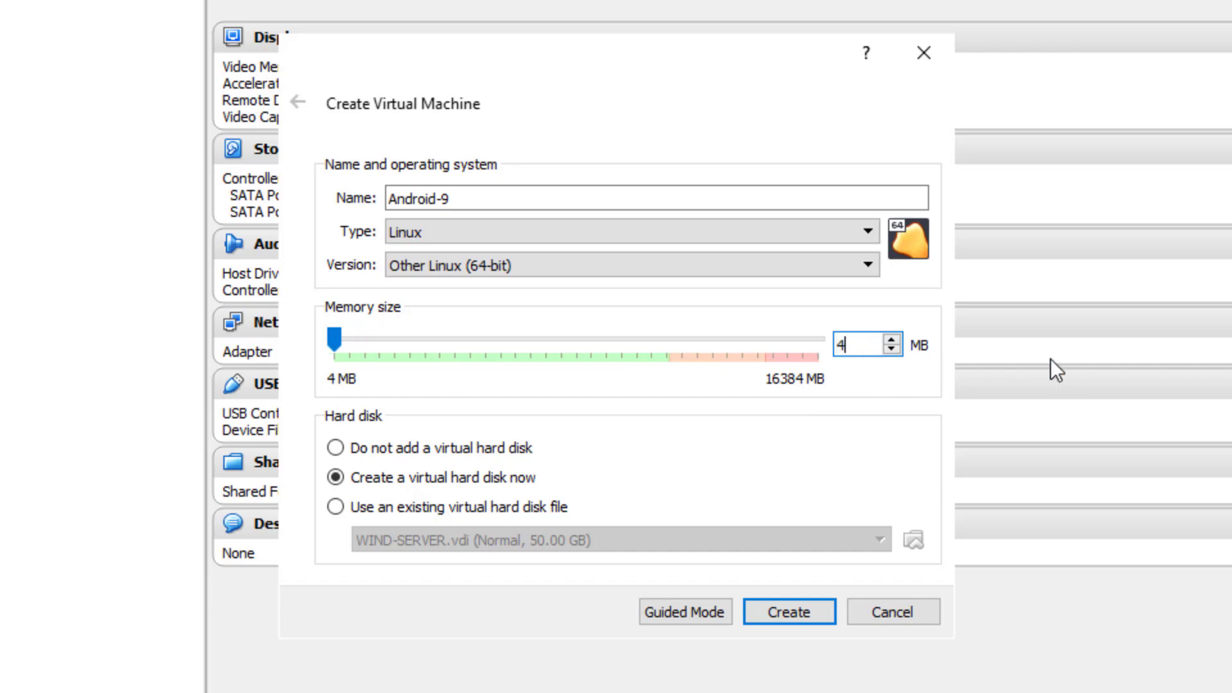
type("00")
key("BackSpace")
key("BackSpace")
type("000")
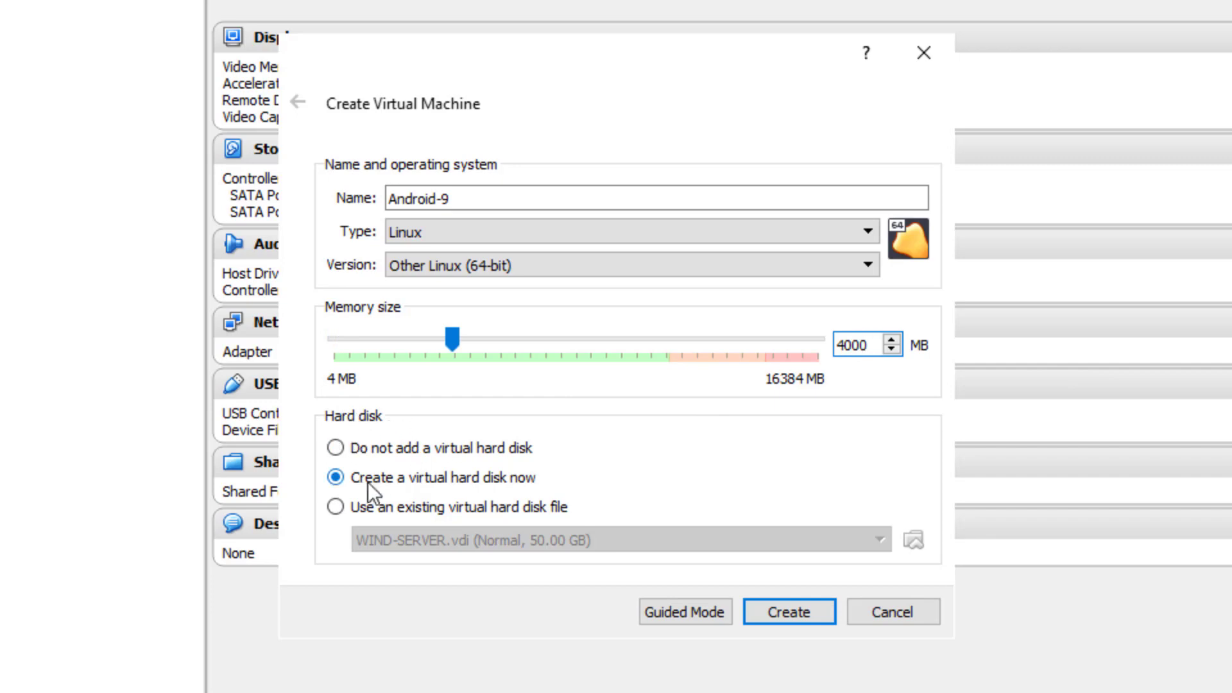
Step: Create the virtual machine with a new 8.00 GB dynamically allocated VDI hard disk
left_click(792, 614)
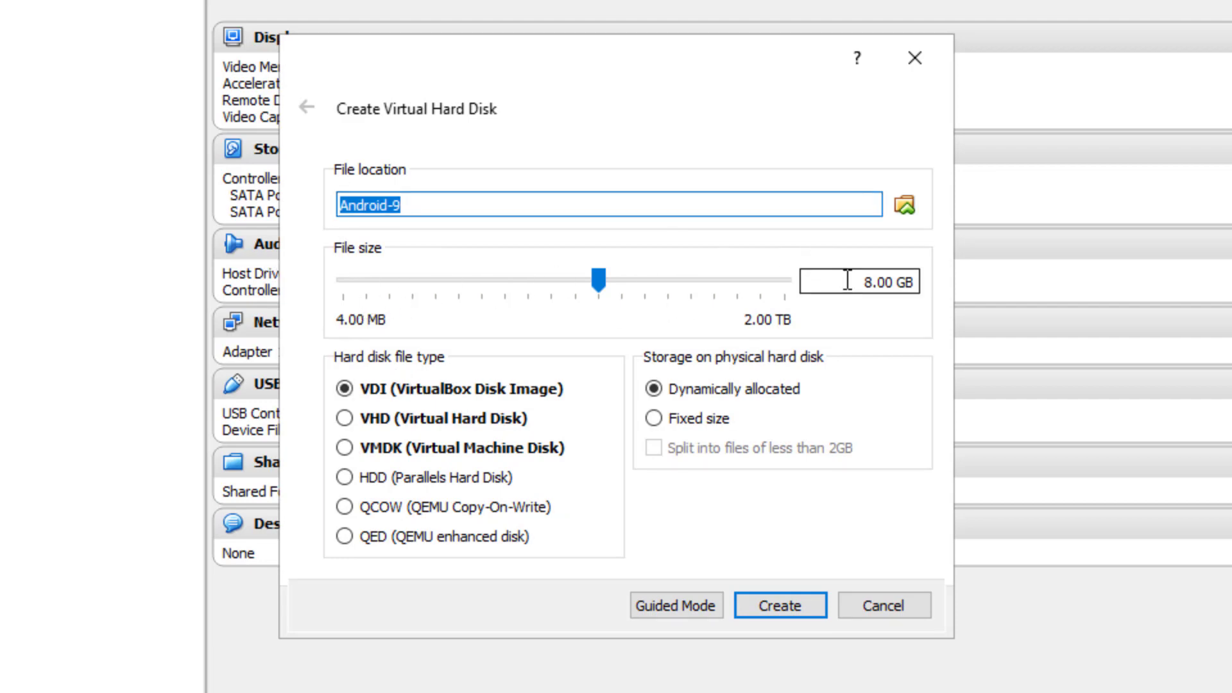
left_click_drag(853, 278, 888, 278)
left_click_drag(888, 278, 933, 278)
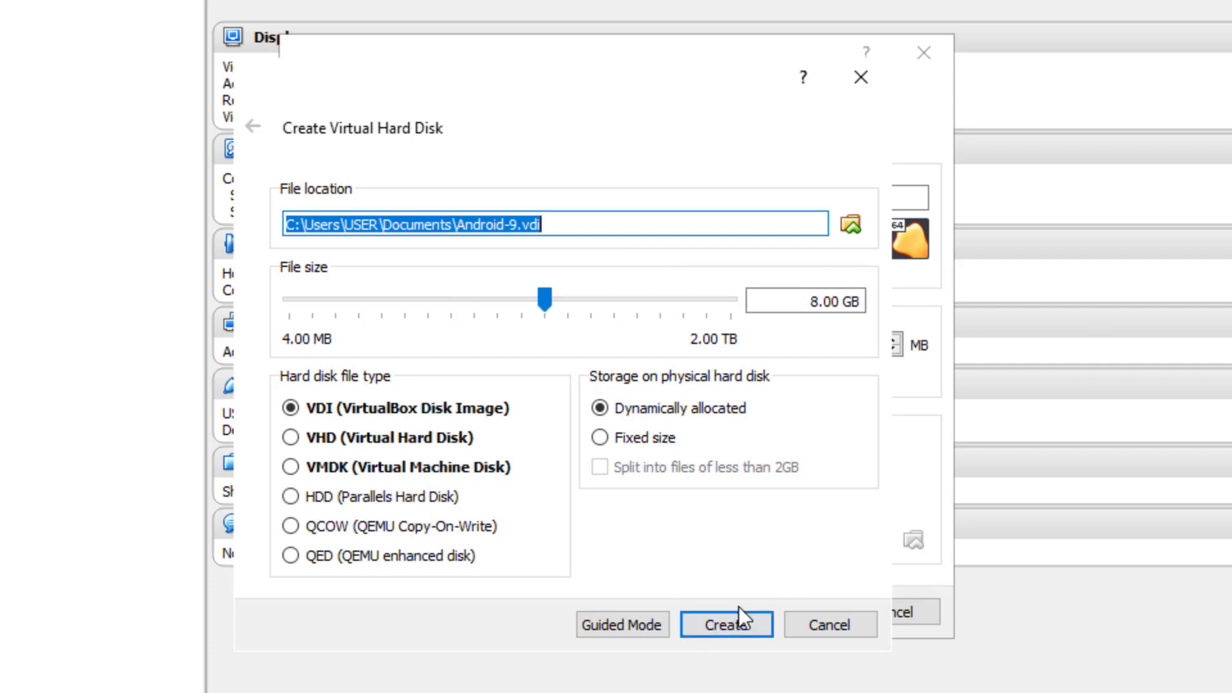
left_click(737, 627)
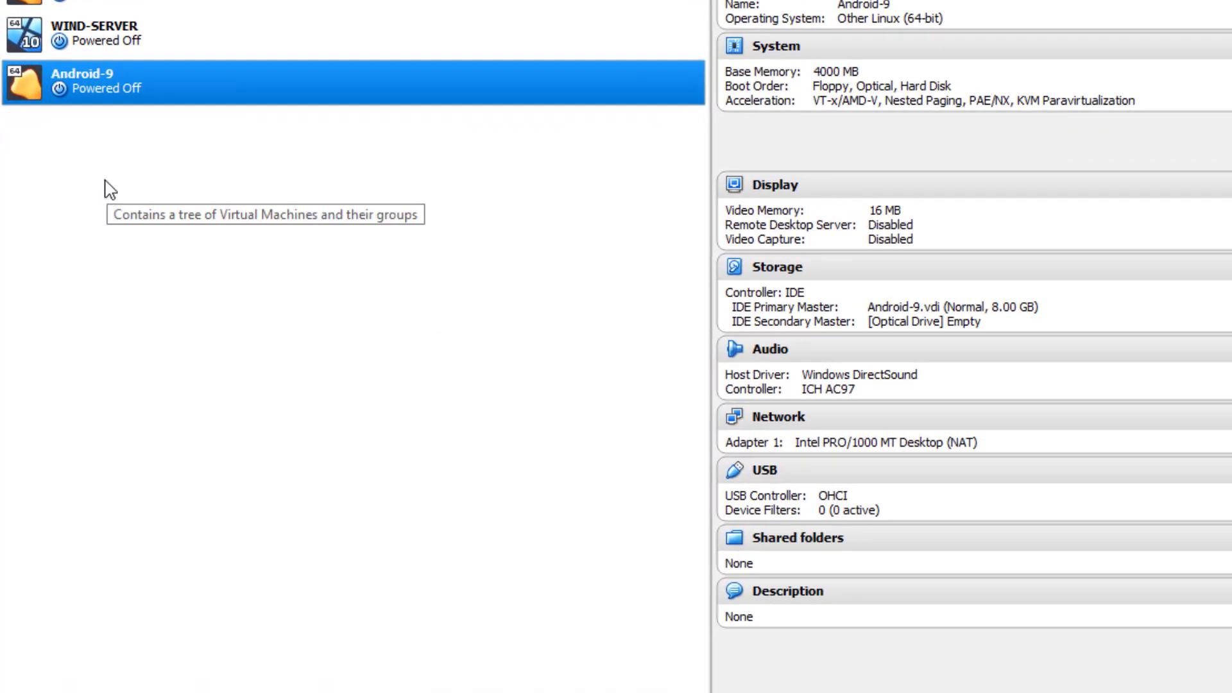
Step: In the Android-9 machine's system settings, set the processor count to 3 and review the acceleration options
right_click(105, 90)
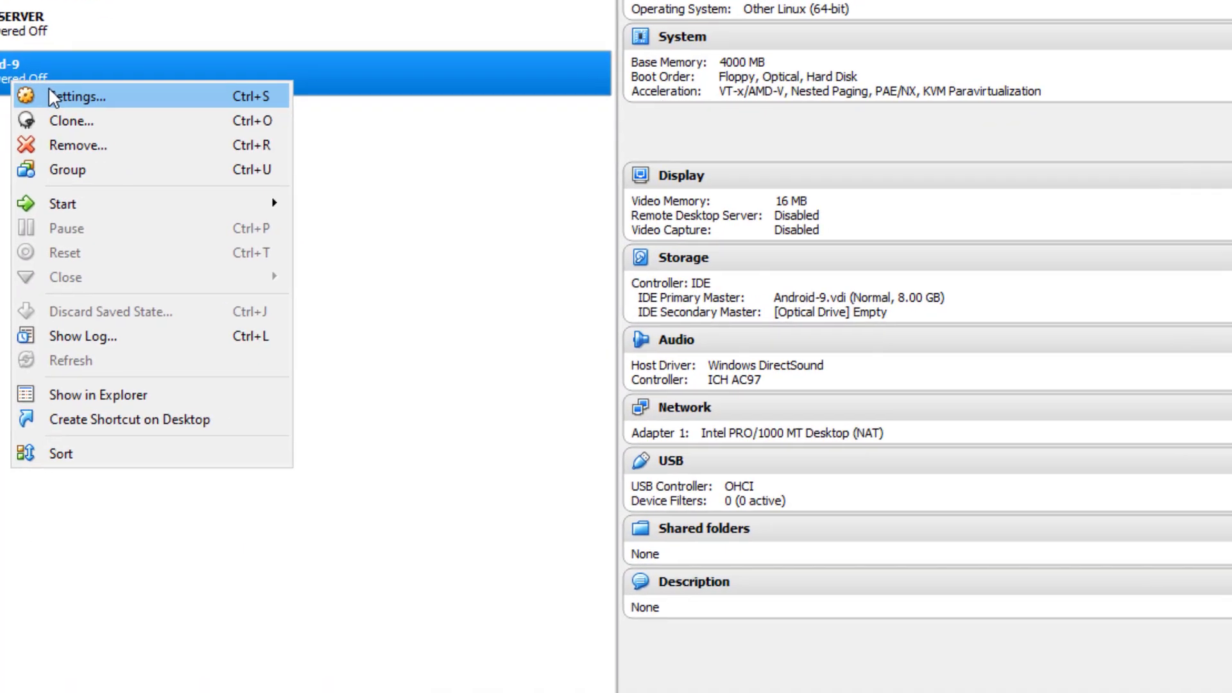
left_click(154, 106)
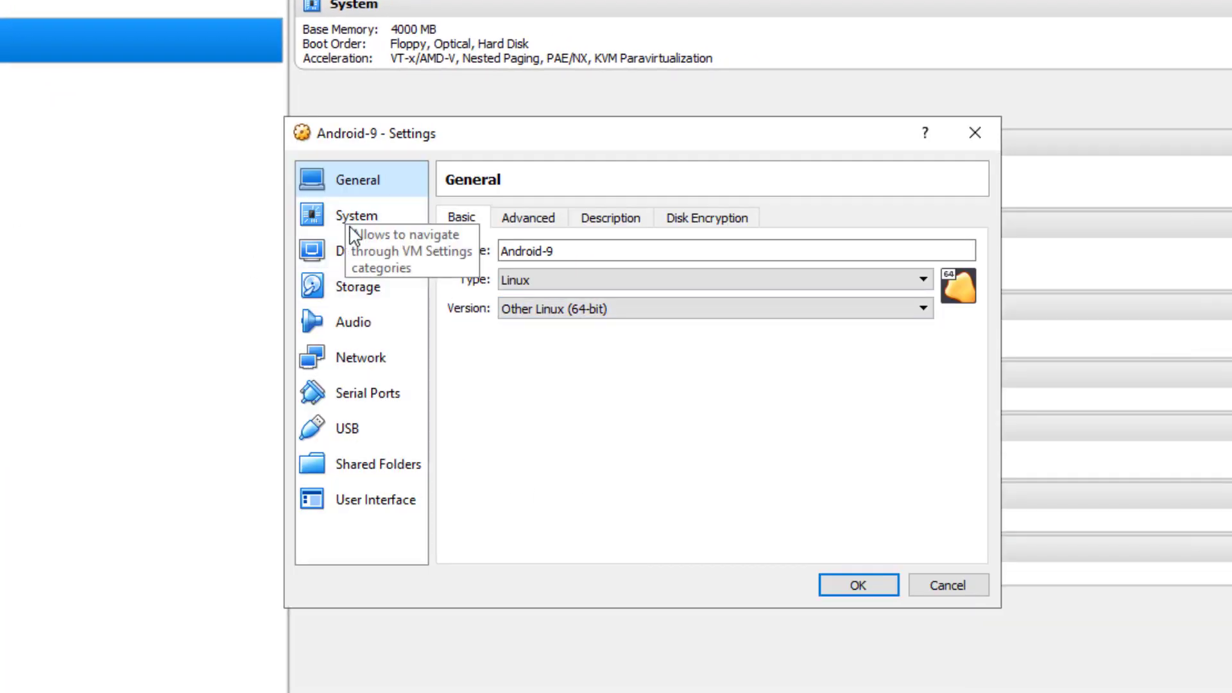
left_click(370, 222)
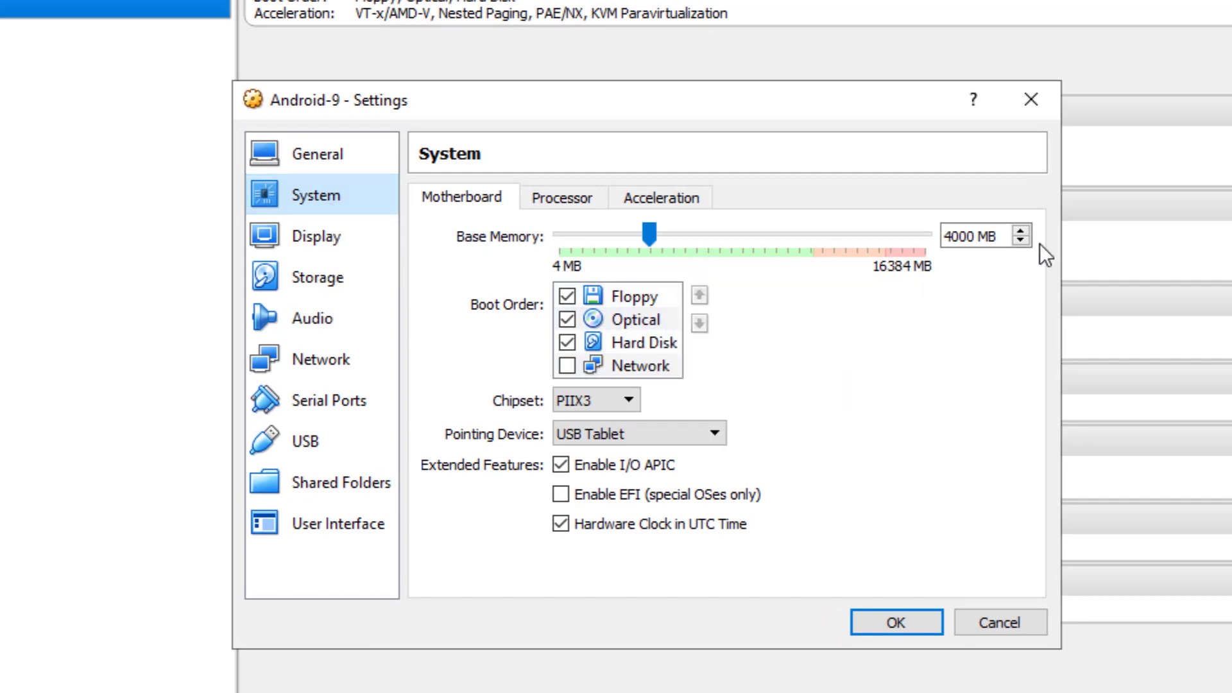
left_click(581, 204)
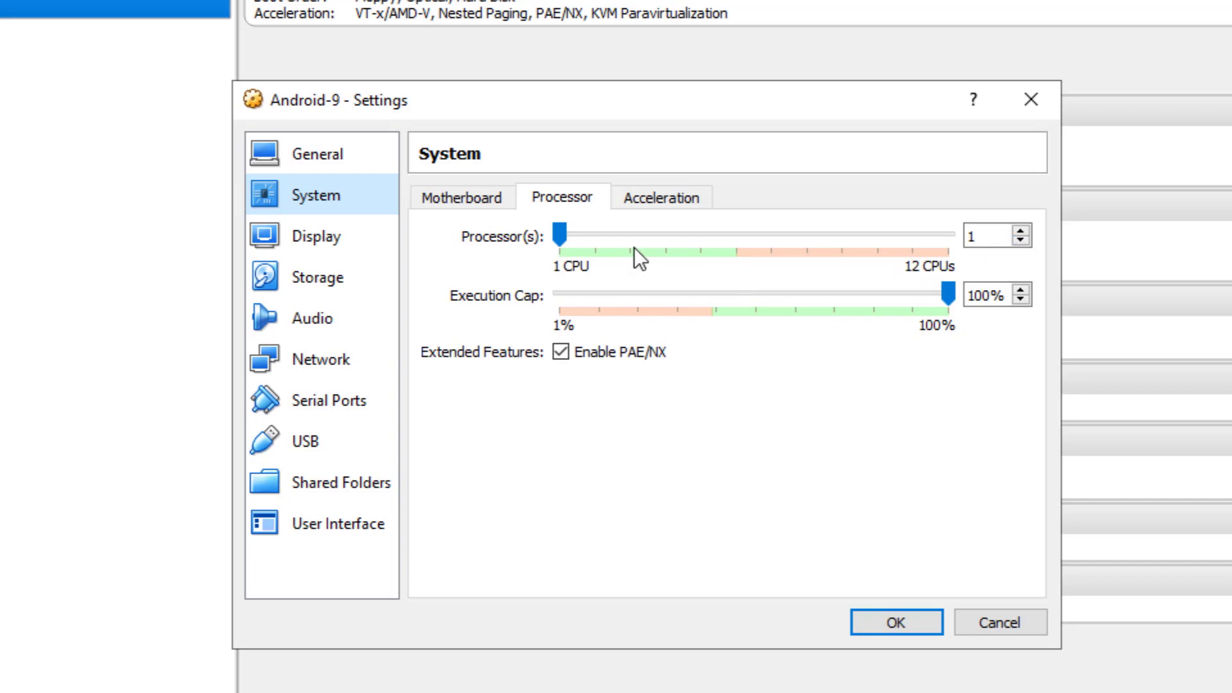
left_click(975, 237)
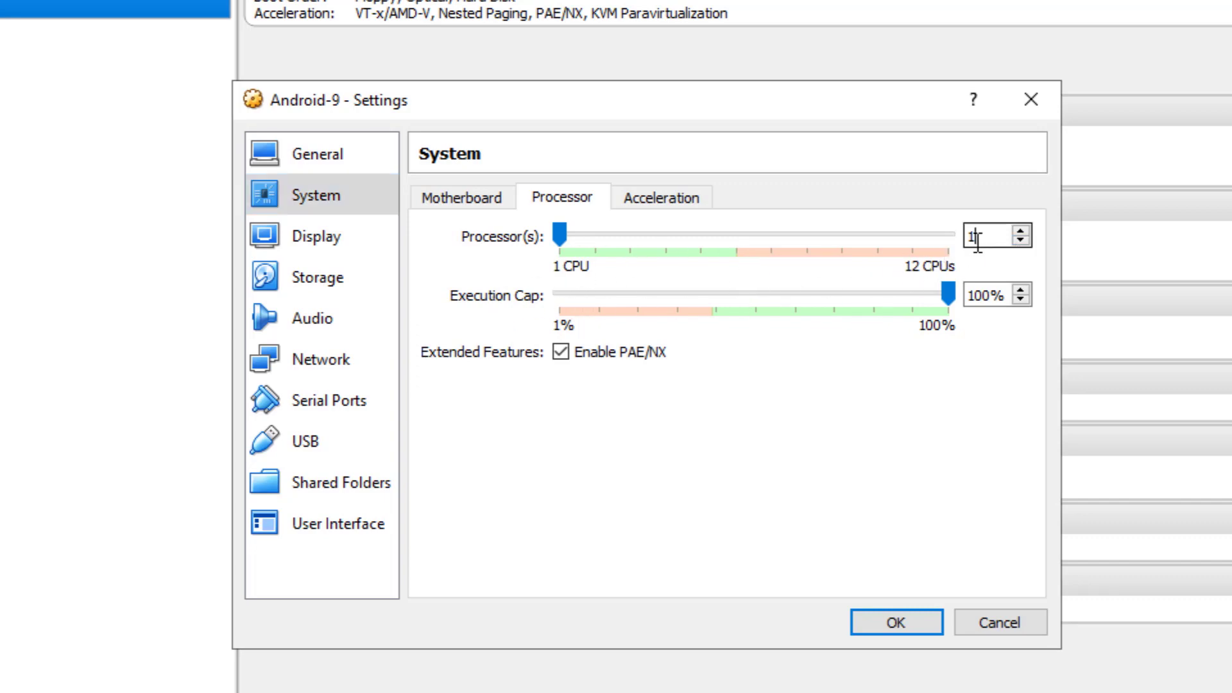
double_click(989, 234)
type("3")
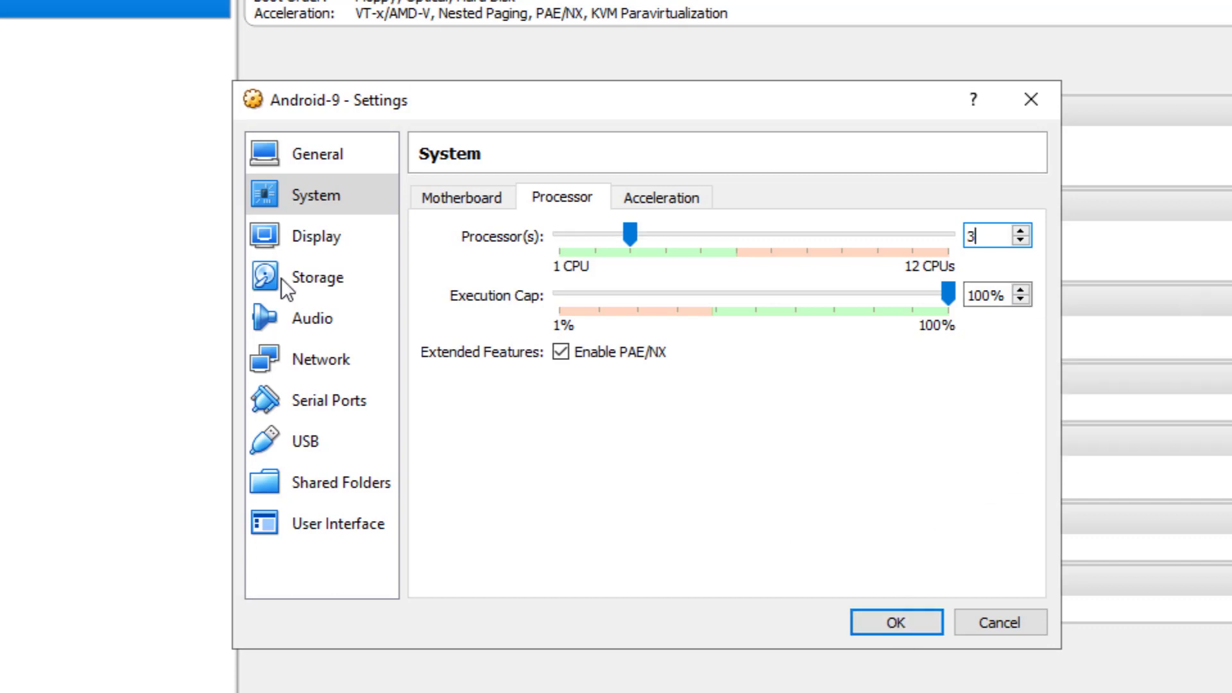
left_click(696, 202)
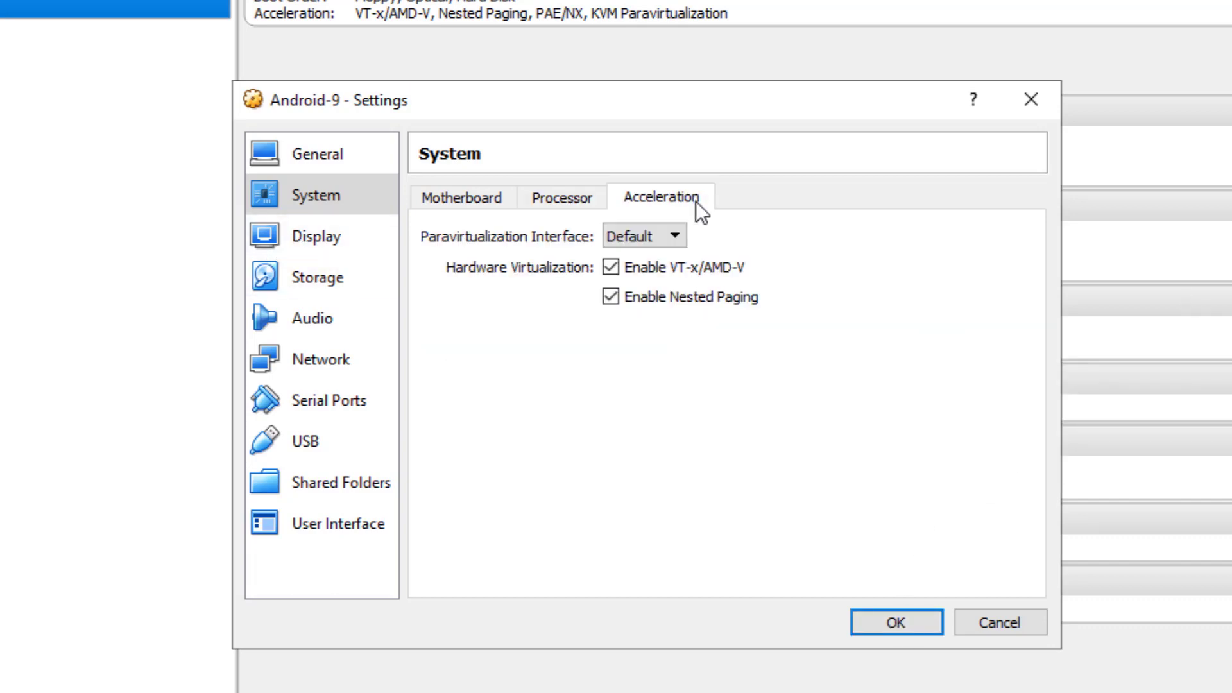
left_click(587, 195)
left_click(645, 196)
Step: Set the Android-9 machine's video memory to 32 MB and save the settings
left_click(317, 242)
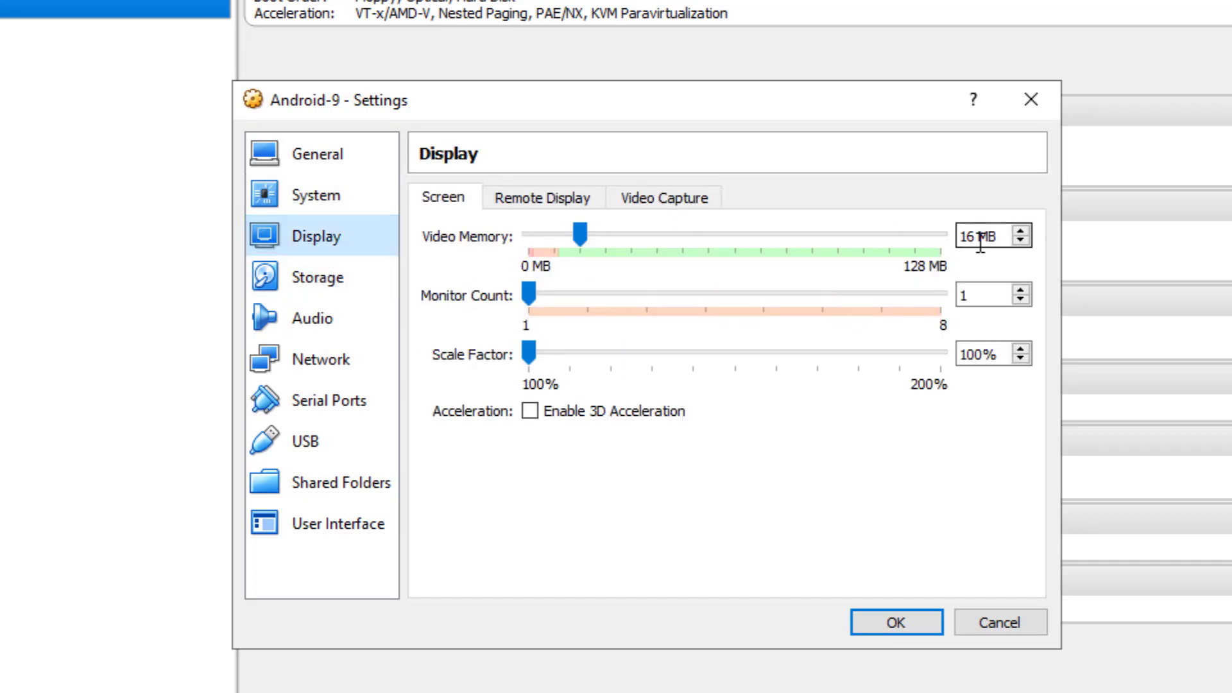
left_click_drag(970, 243, 956, 242)
key("Right")
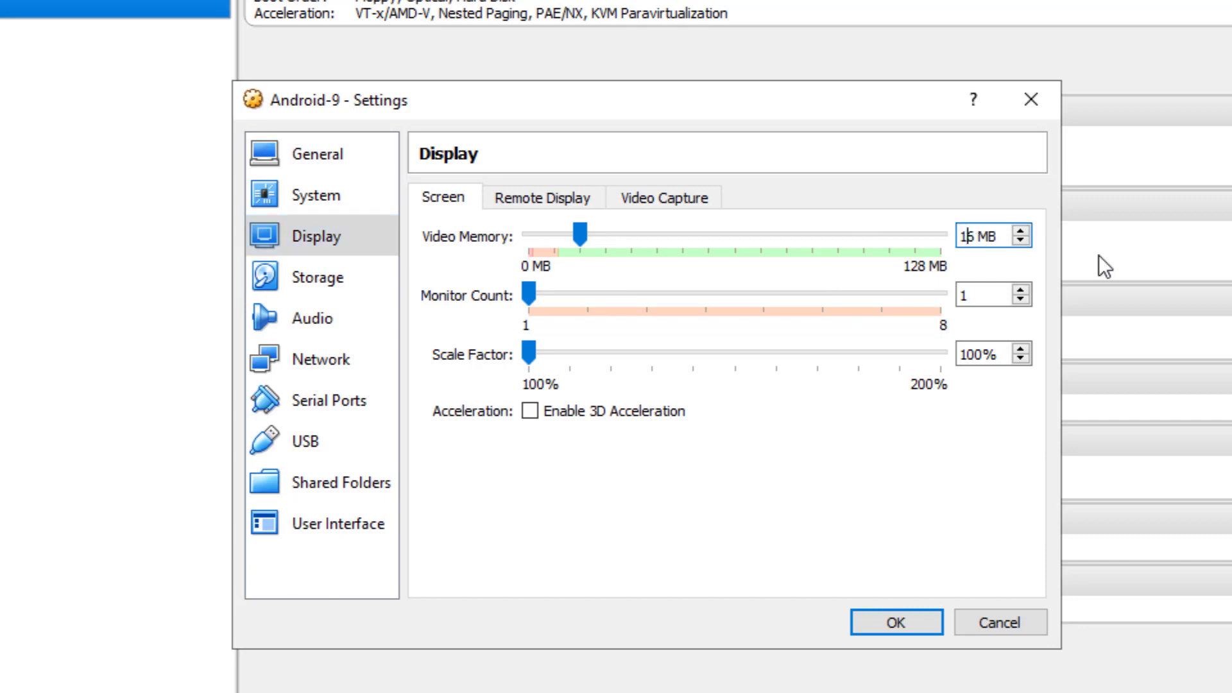
key("Right")
key("shift+Left")
key("shift+Left")
type("32")
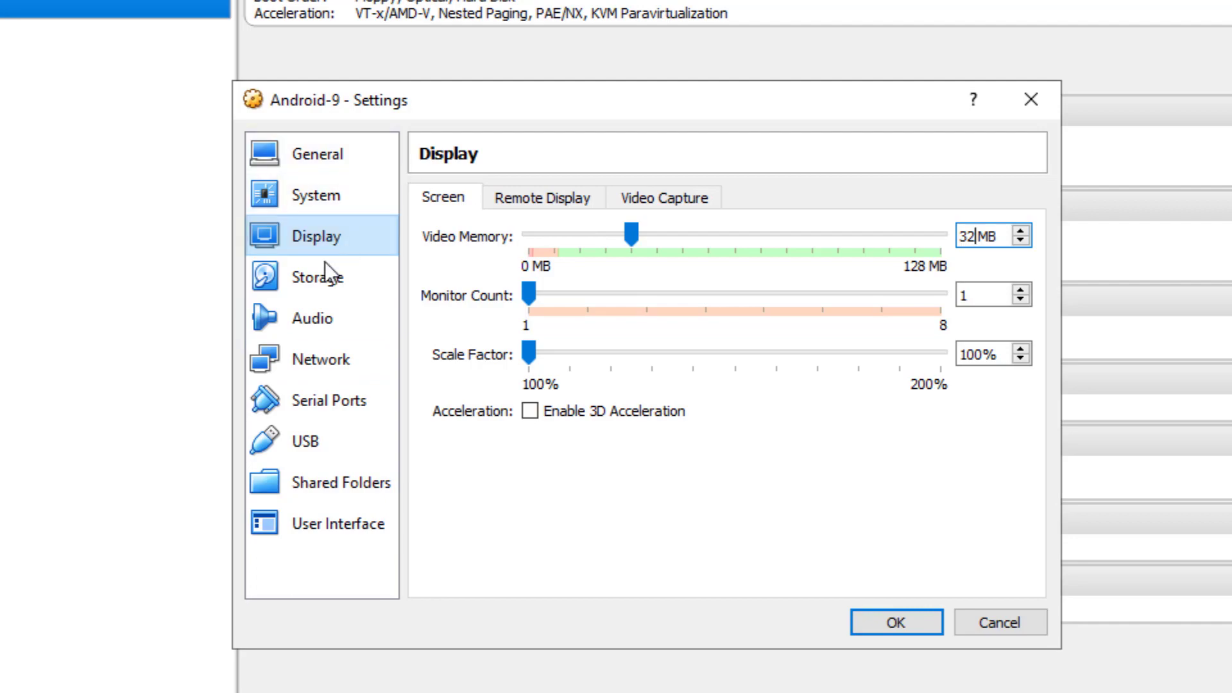
left_click(320, 279)
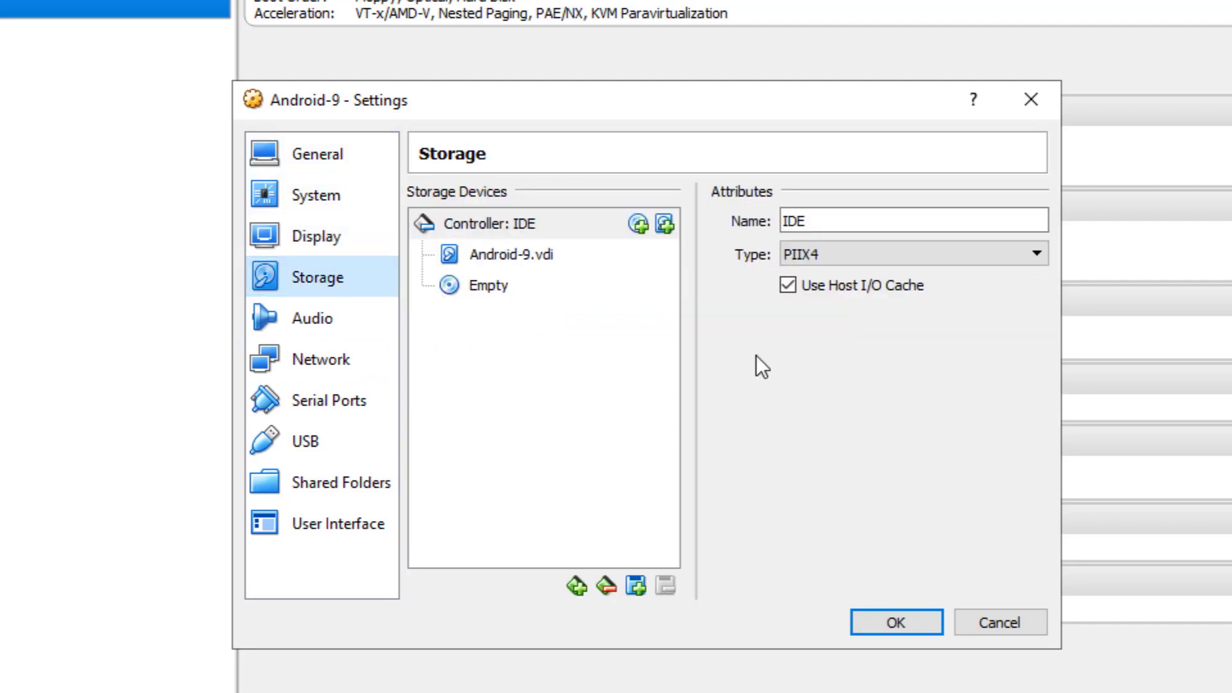
left_click(893, 617)
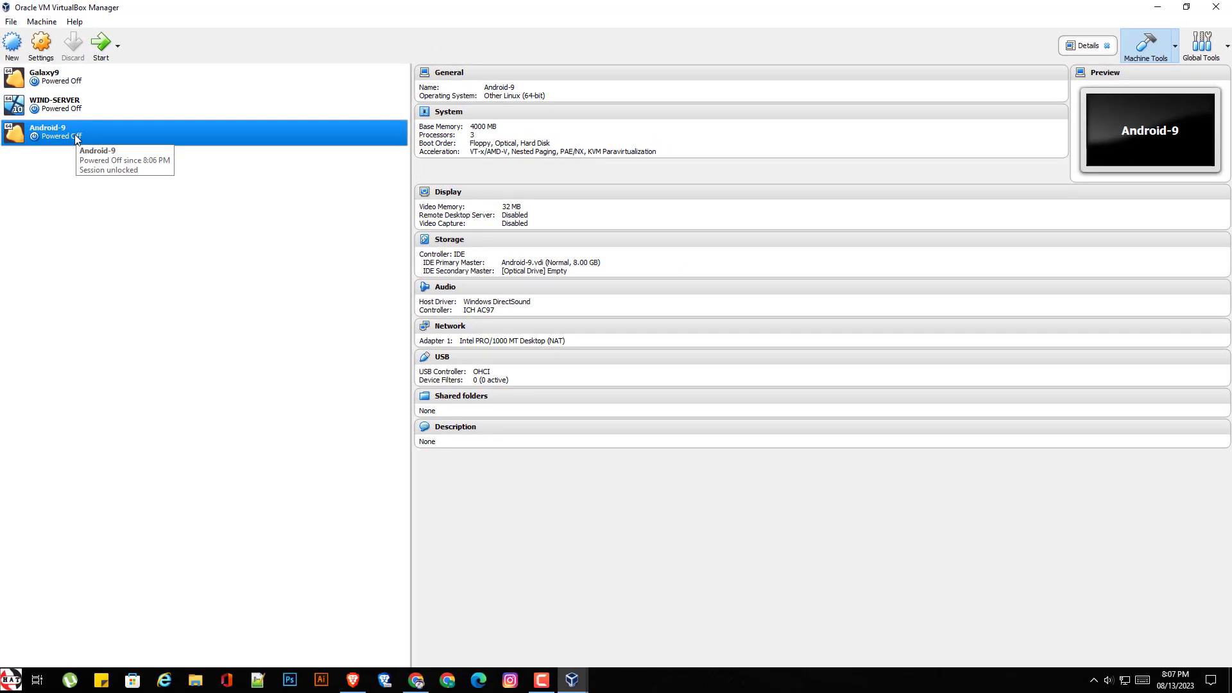
Step: In the Android-9 machine's storage settings, start choosing a virtual optical disk file for the empty optical drive
right_click(76, 139)
left_click(117, 146)
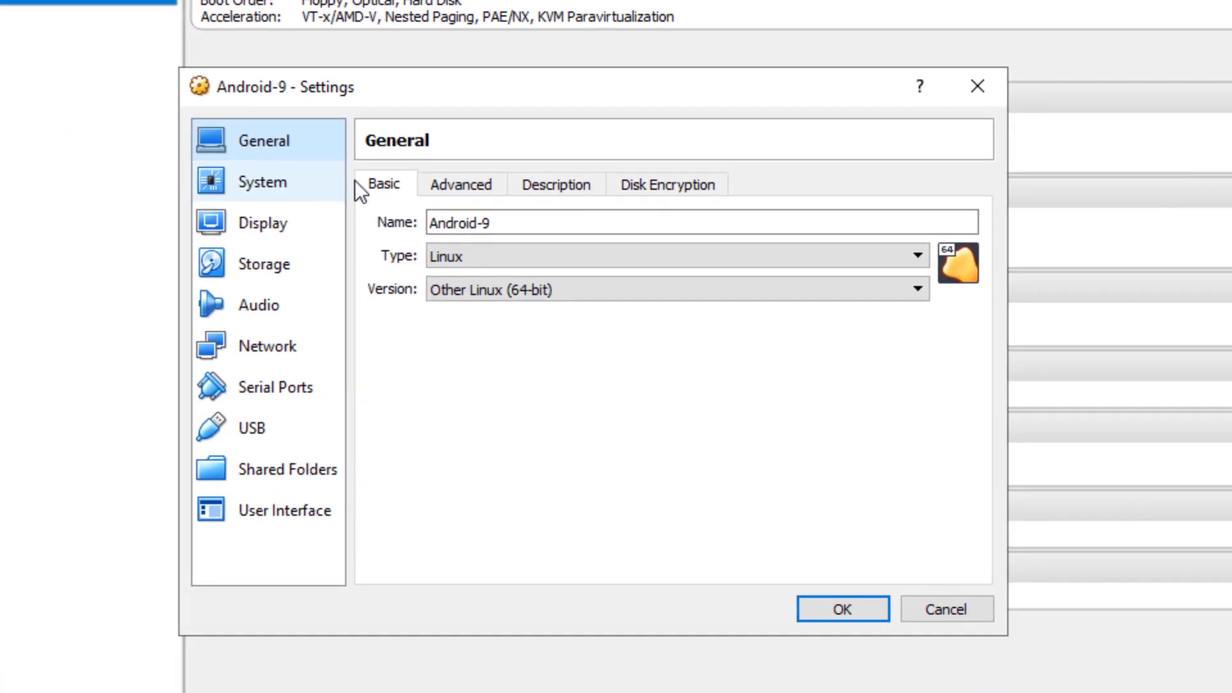
left_click(256, 260)
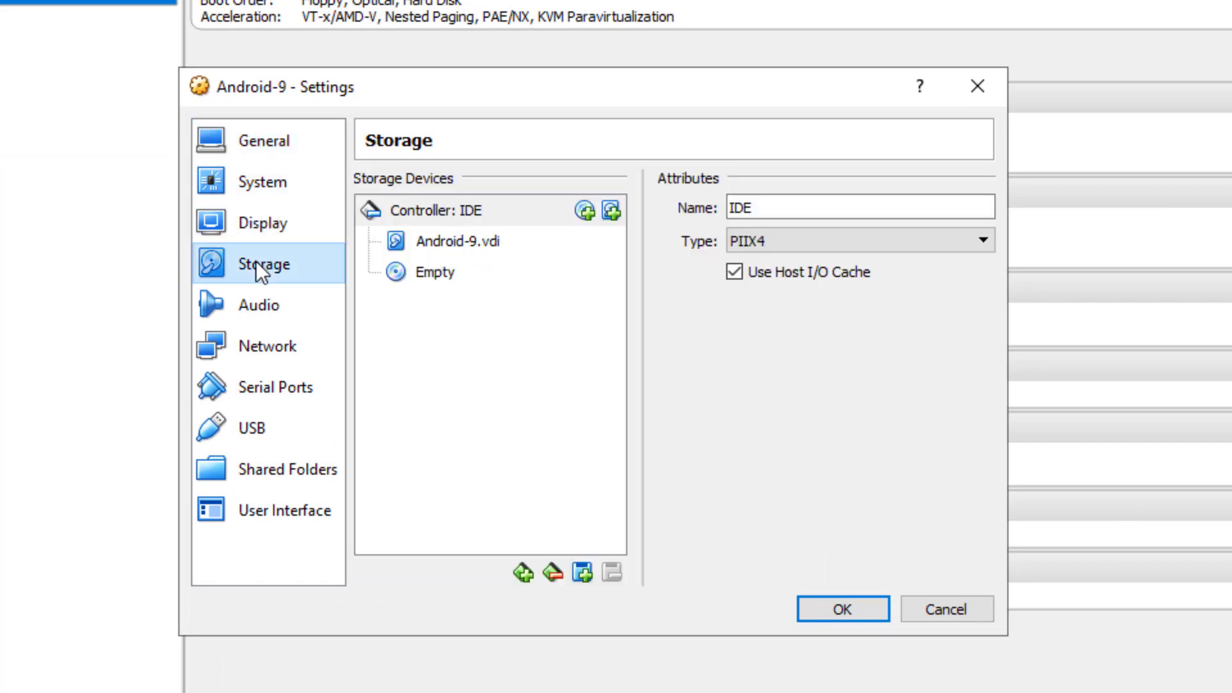
left_click(421, 273)
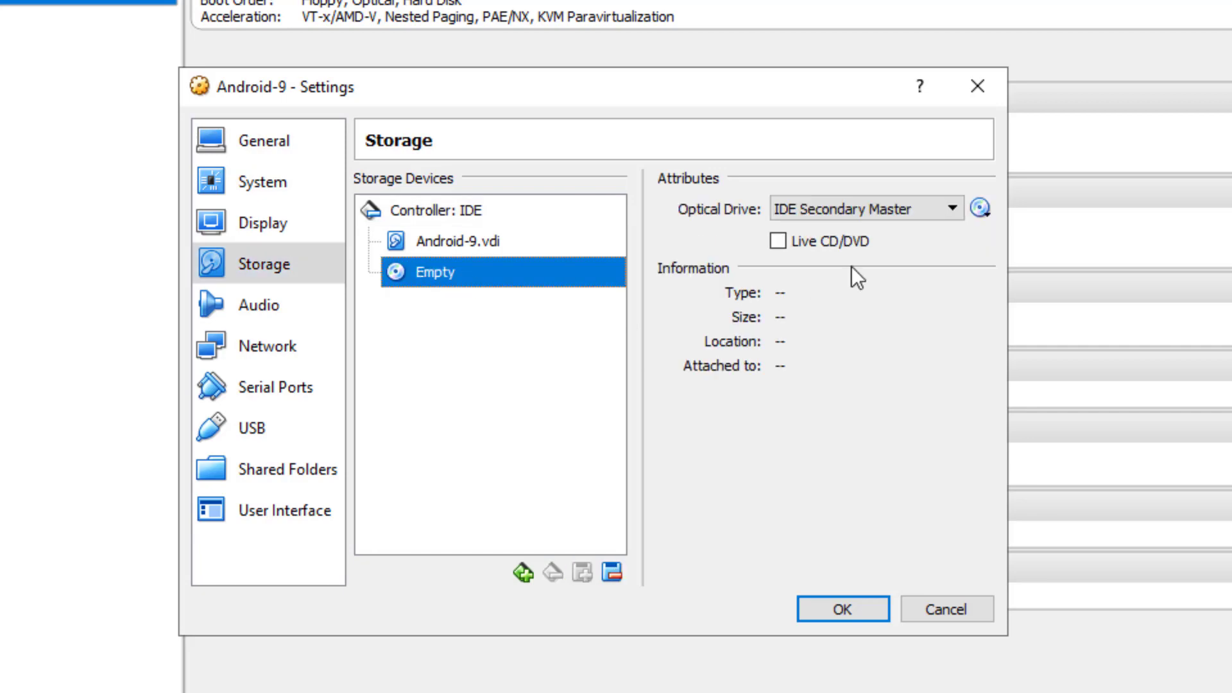
left_click(980, 208)
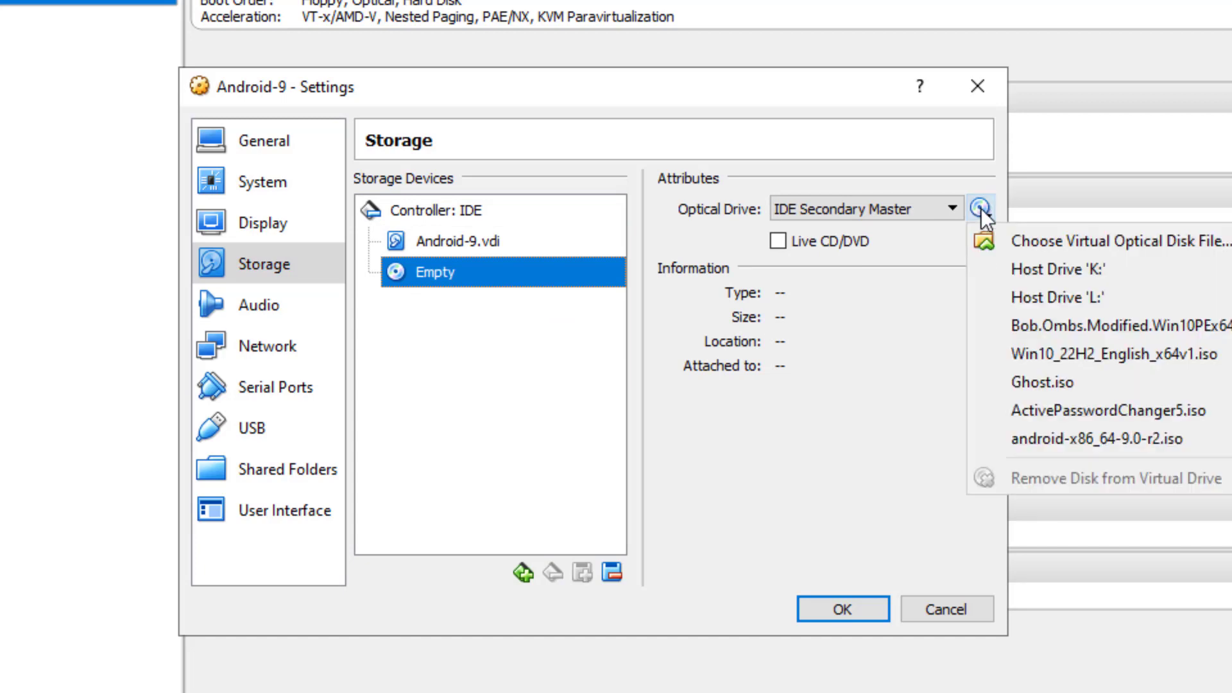
left_click(1060, 242)
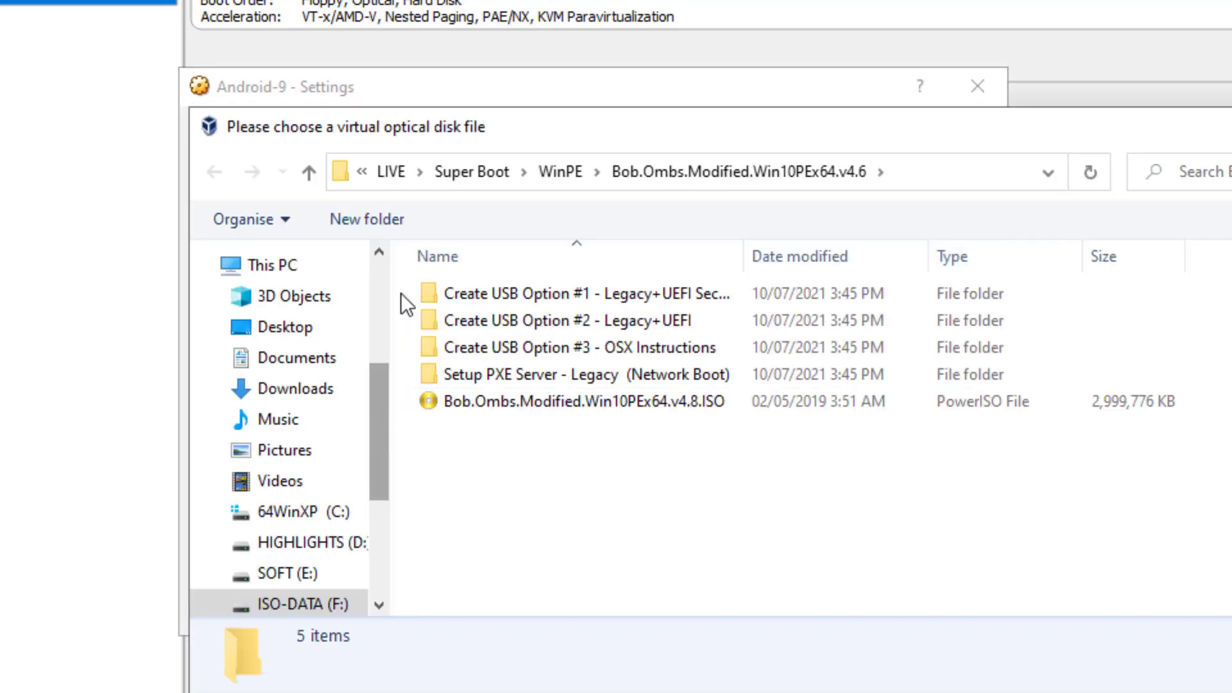
Step: Attach android-x86_64-9.0-r2.iso from New folder inside the Android folder on ISO-DATA (F:) and save the machine settings
scroll(358, 489, "down", 1)
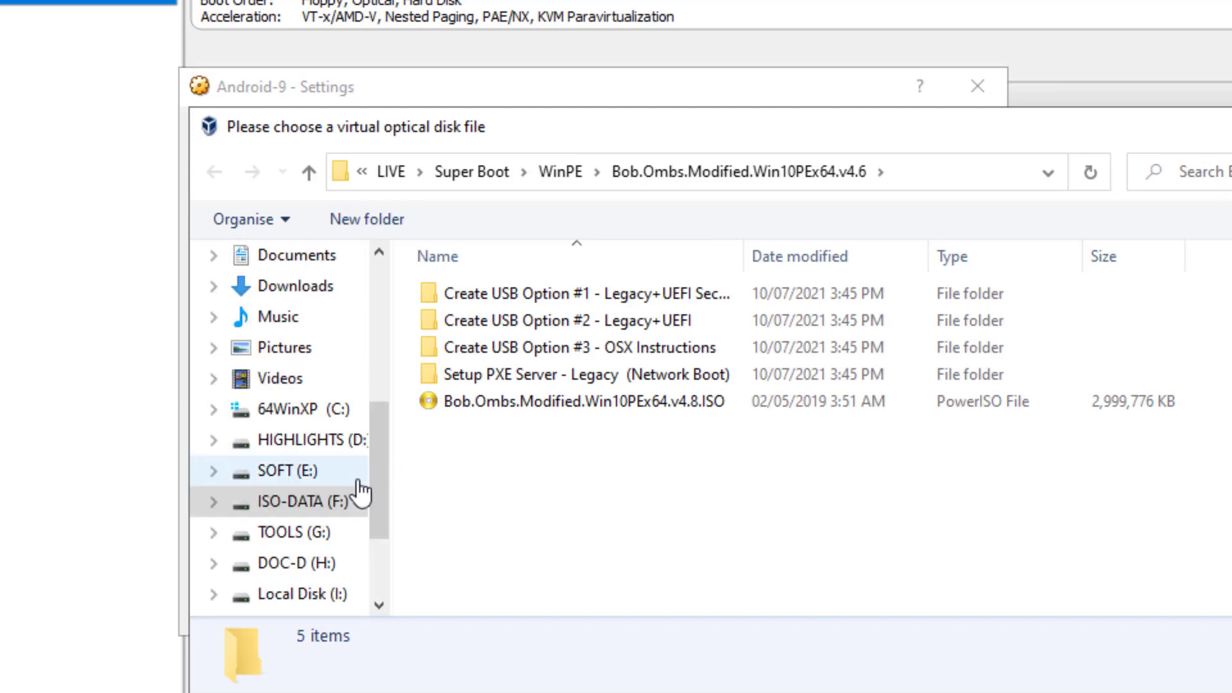
left_click(324, 507)
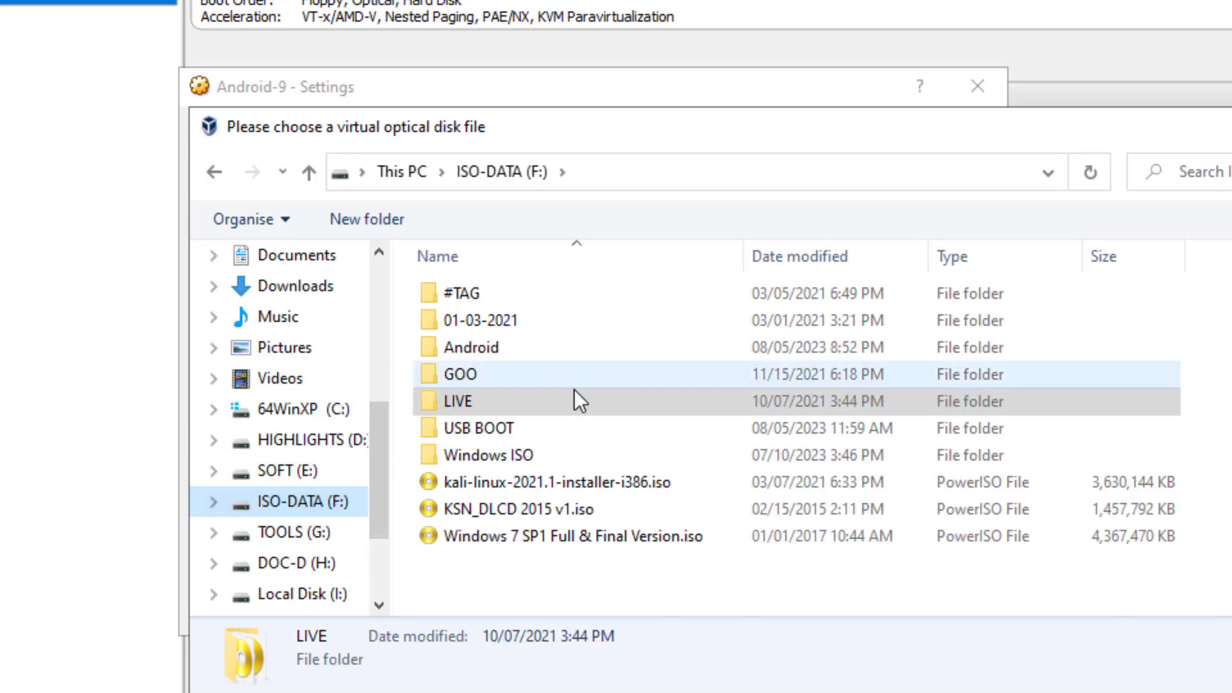
left_click(500, 400)
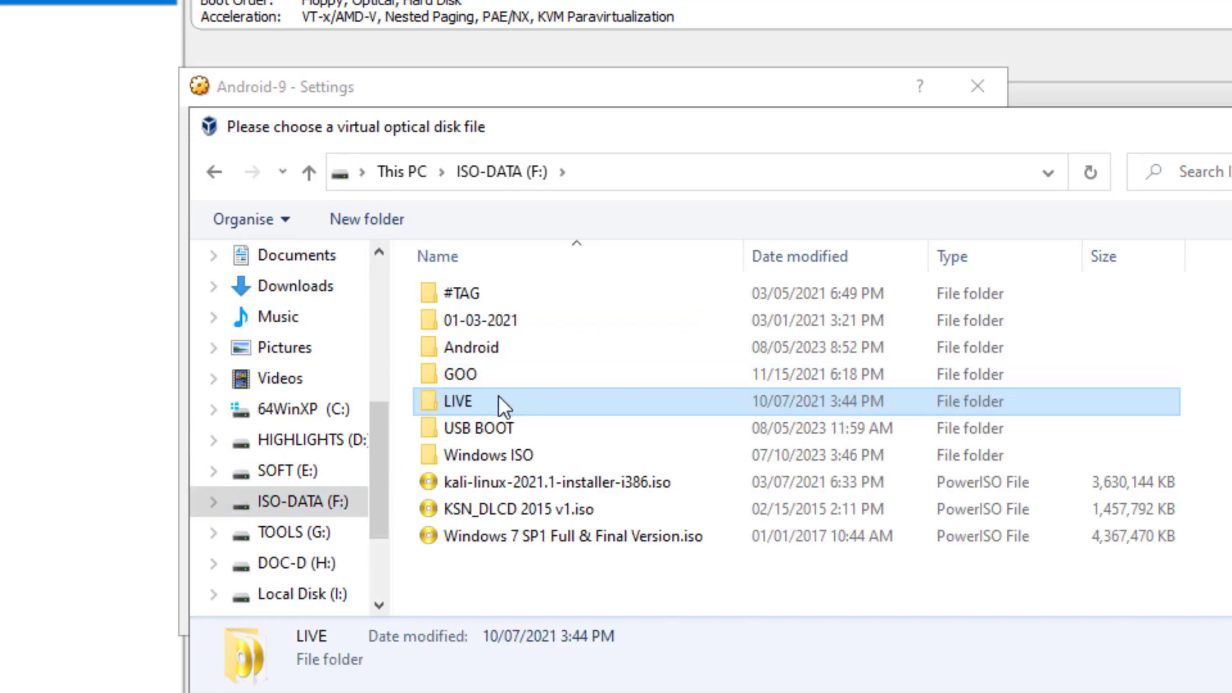
double_click(510, 327)
left_click(222, 172)
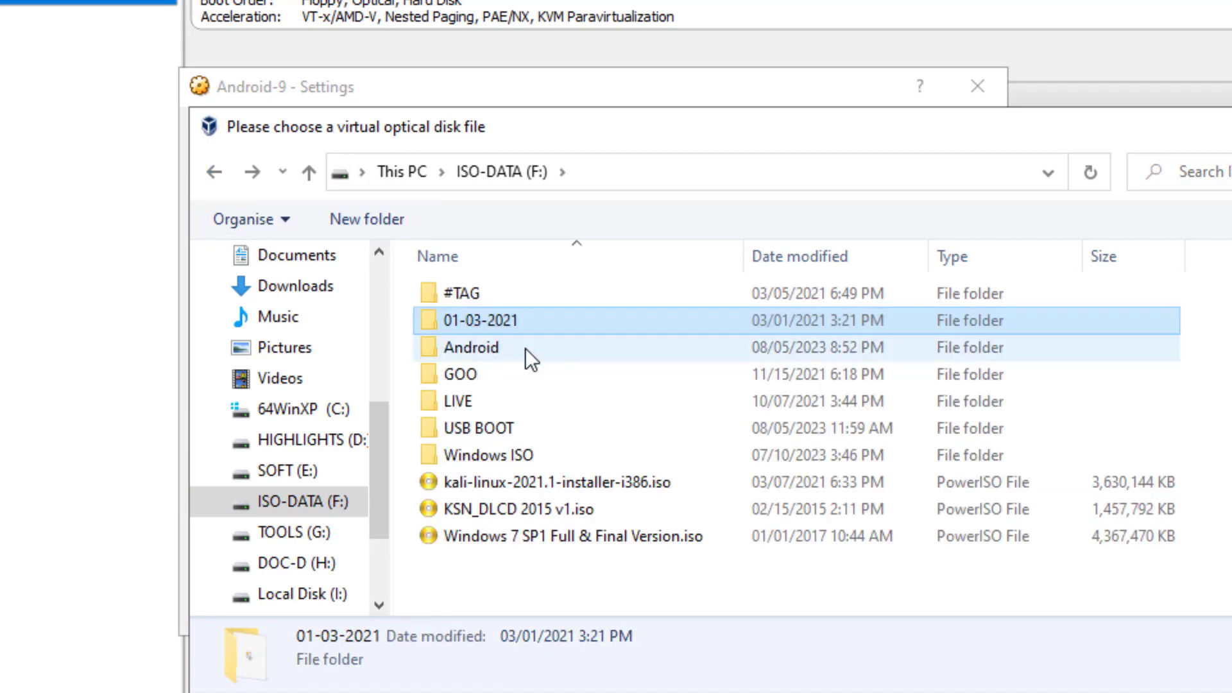
double_click(525, 347)
double_click(610, 293)
left_click(588, 295)
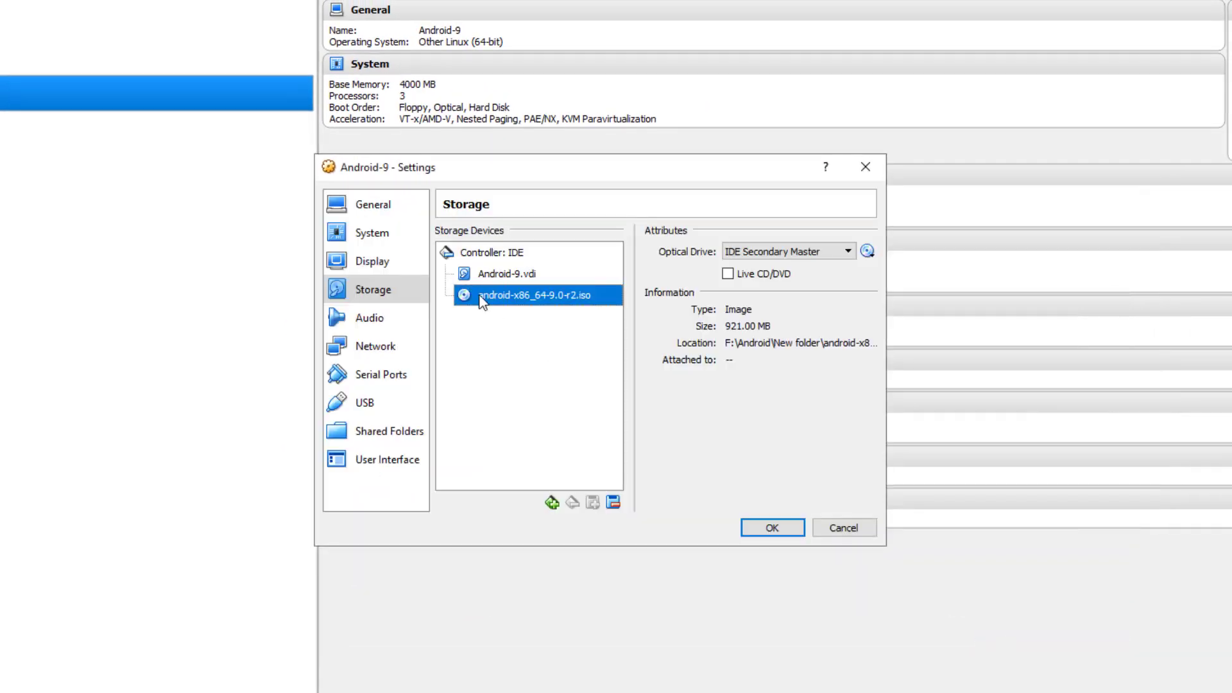
left_click(773, 525)
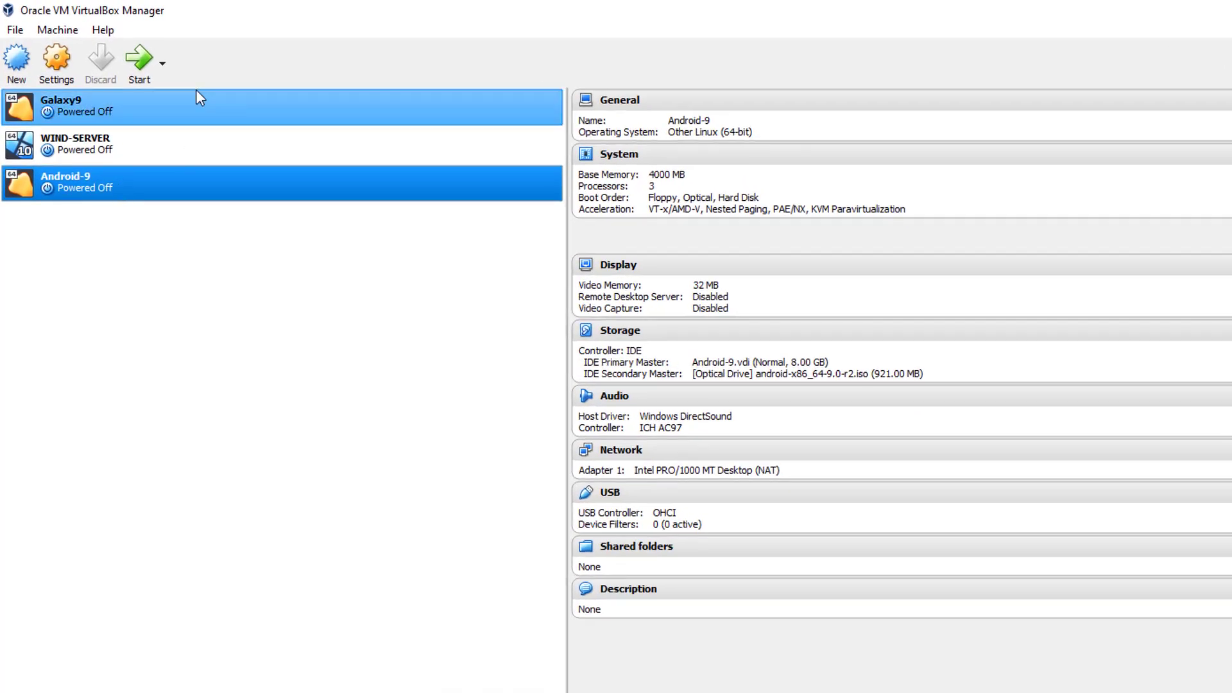
Step: Start the Android-9 virtual machine, minimize the manager window, and enter the boot menu's Advanced options
left_click(140, 61)
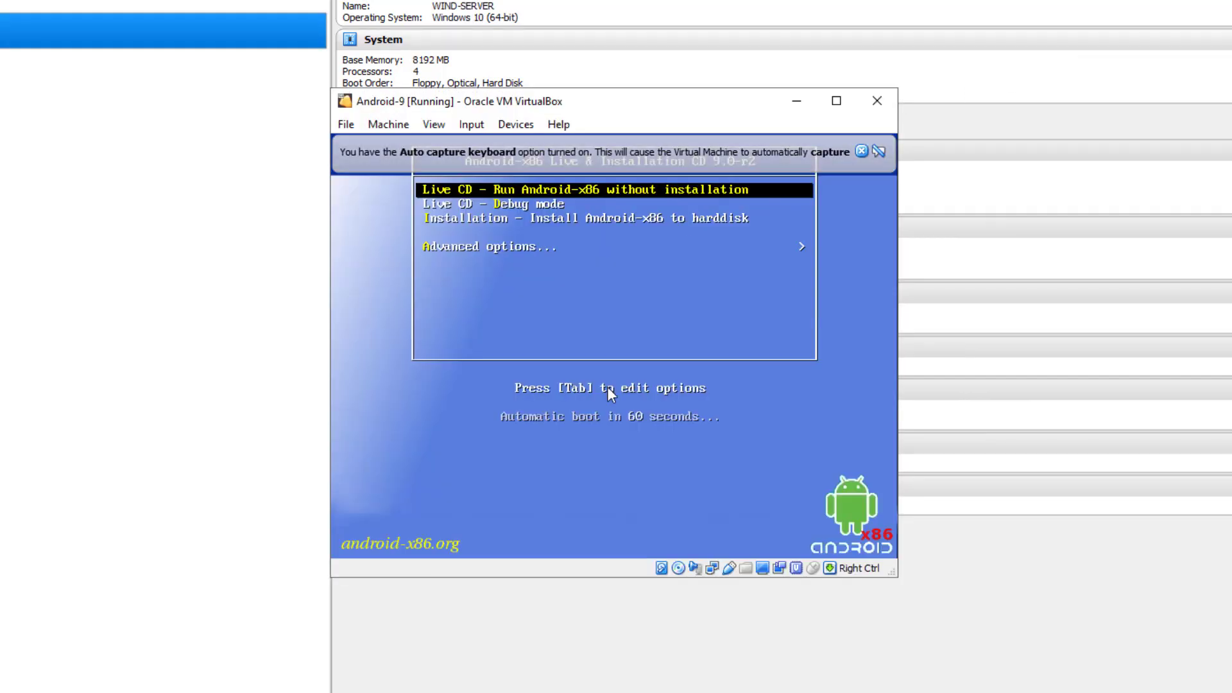
left_click(1227, 3)
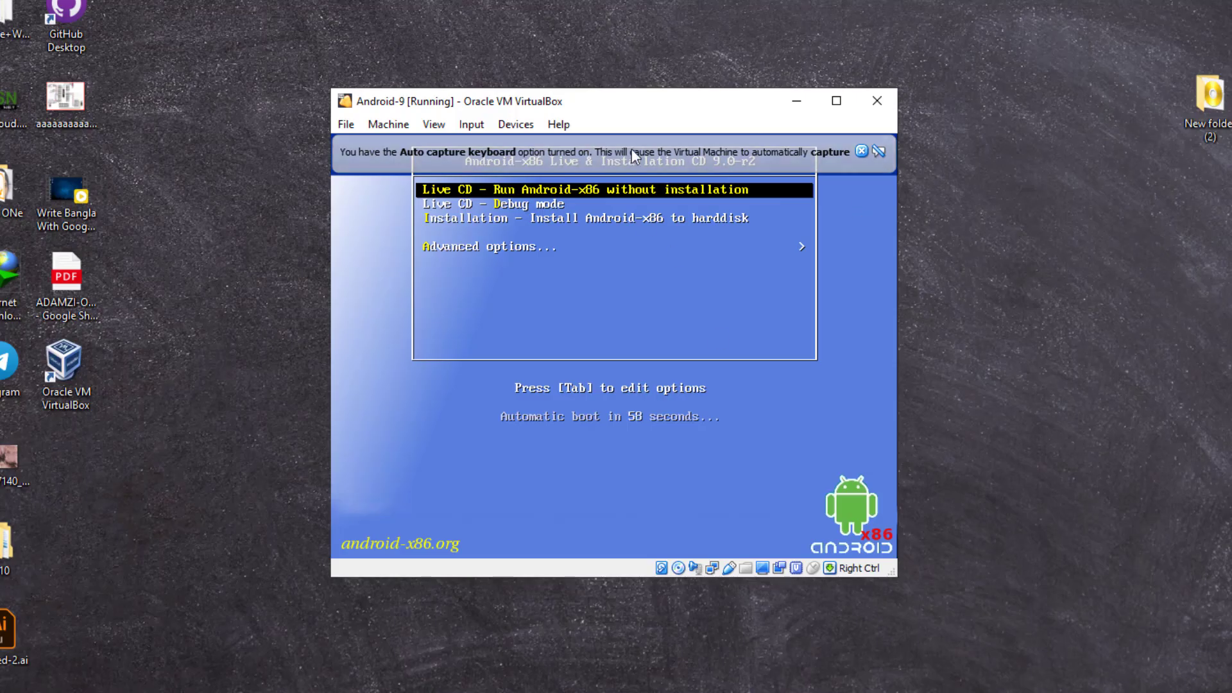
key("Down")
key("Down")
key("Down")
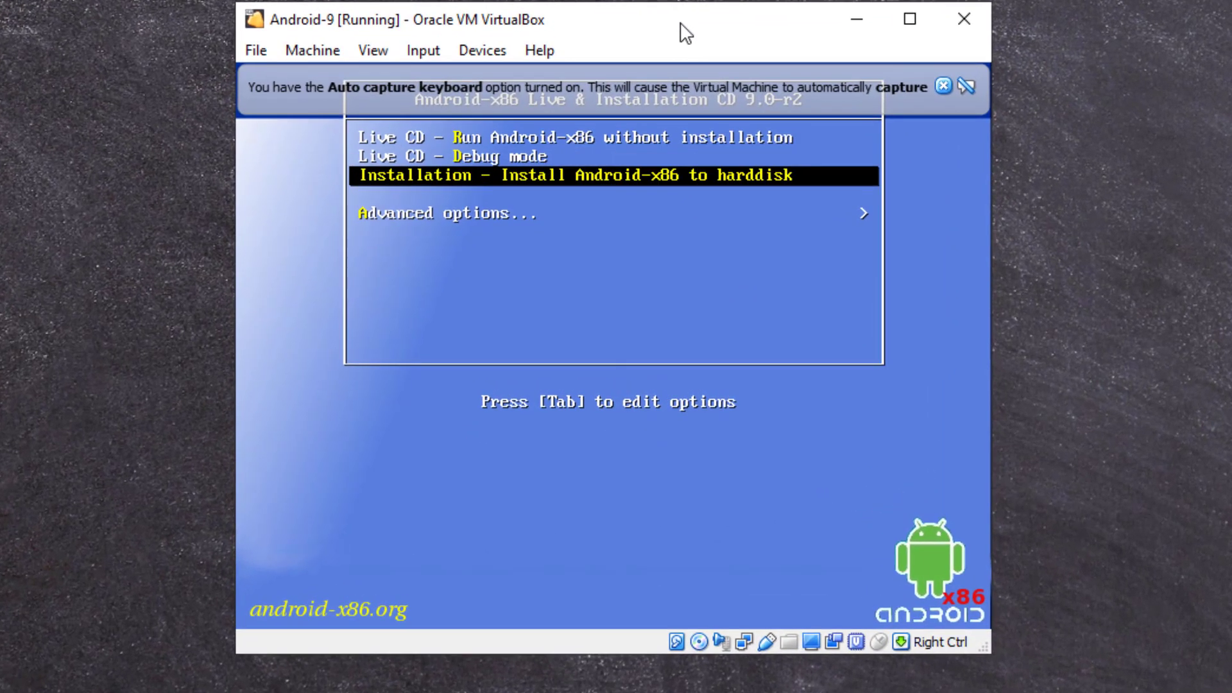
key("Return")
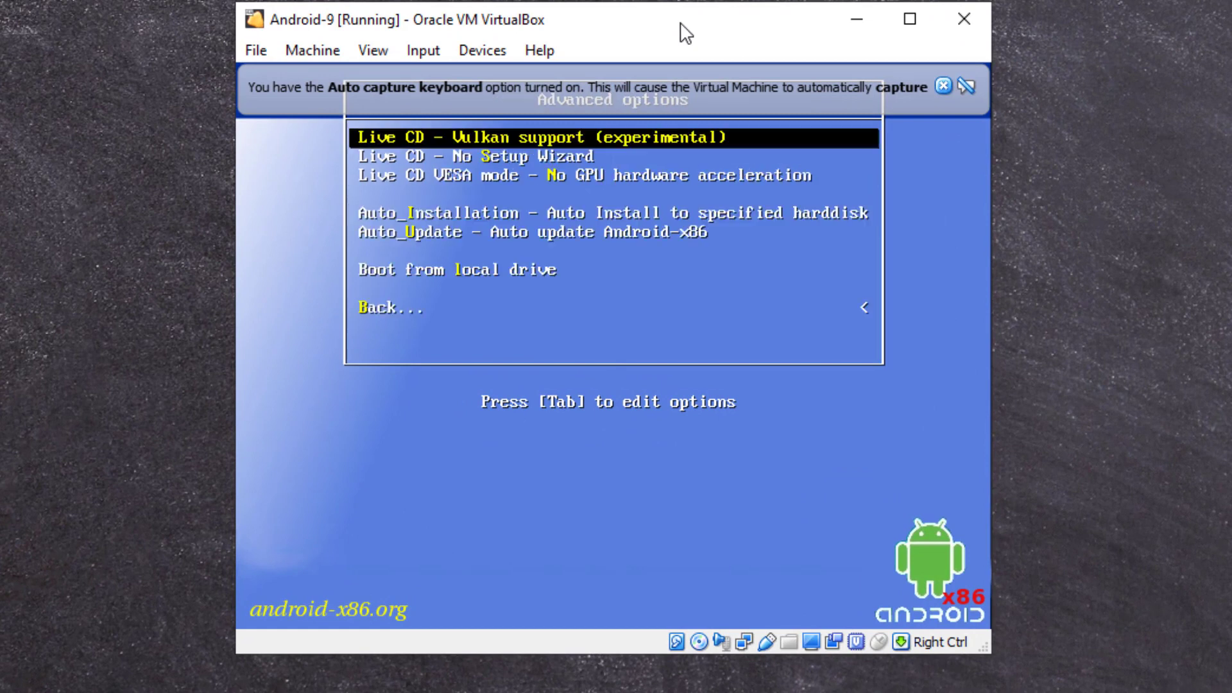
Step: Run Auto_Installation to the specified harddisk and confirm erasing /dev/sda to install Android-x86 on it
key("Down")
key("Down")
key("Down")
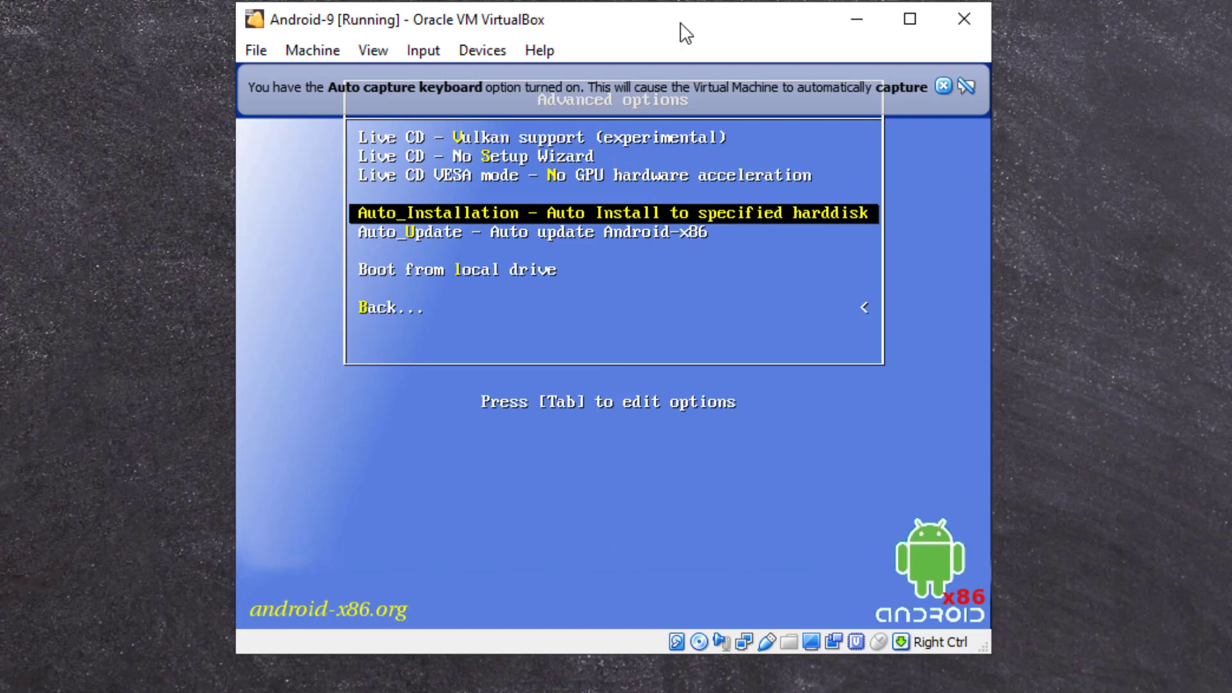
key("Return")
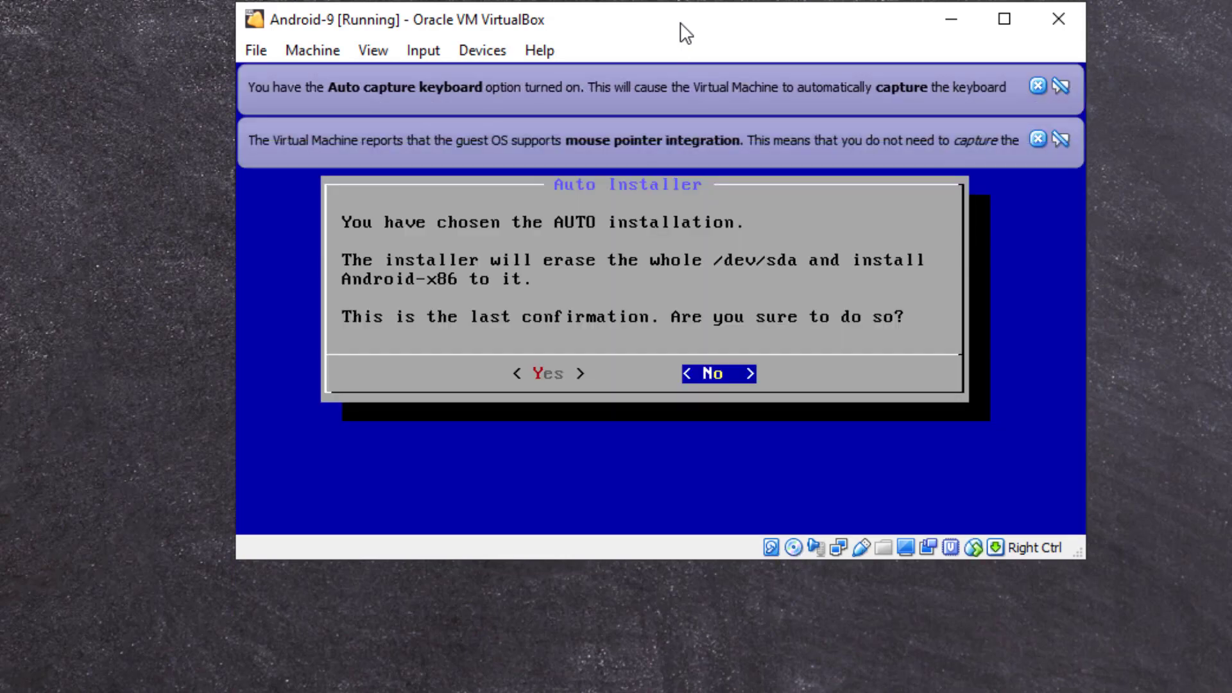
key("Left")
key("Right")
key("Left")
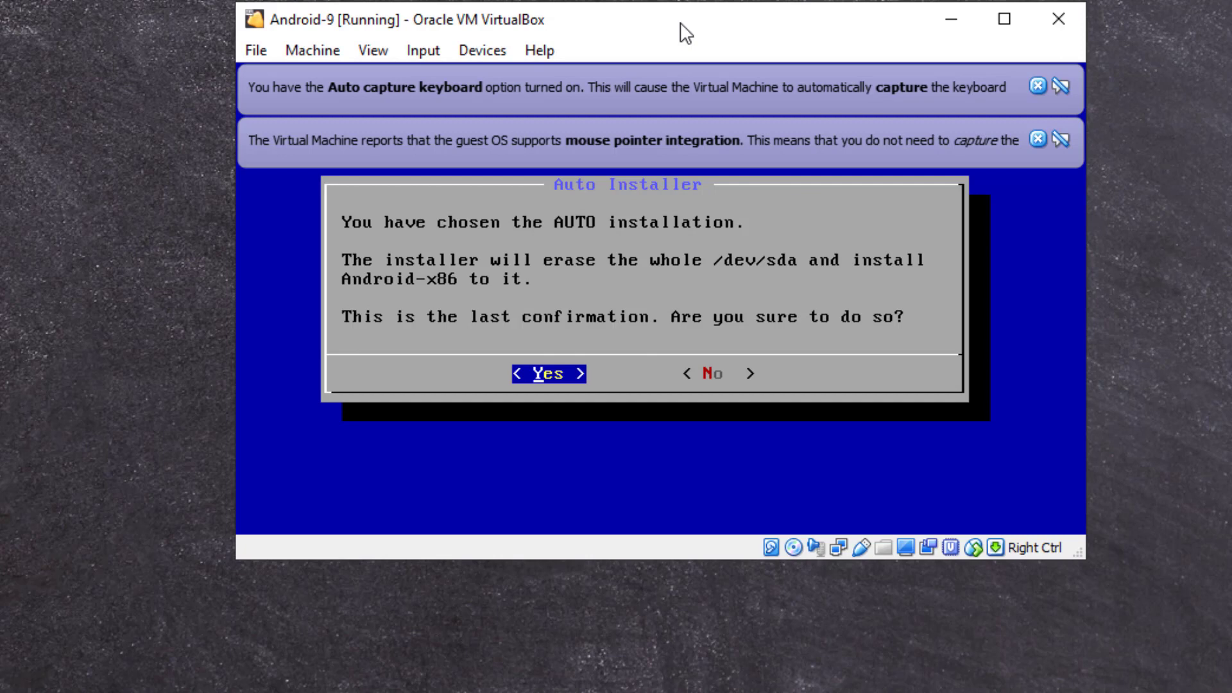
key("Return")
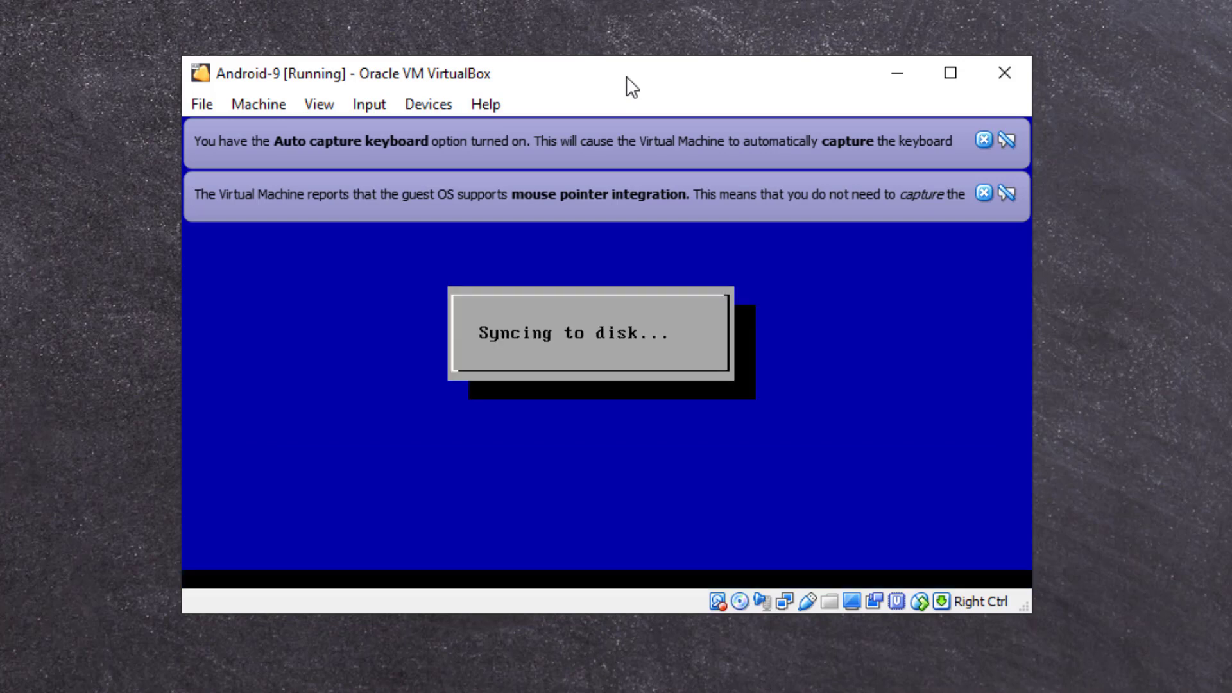
Step: Choose Run Android-x86 after the installation and reposition the virtual machine window on the desktop
key("Down")
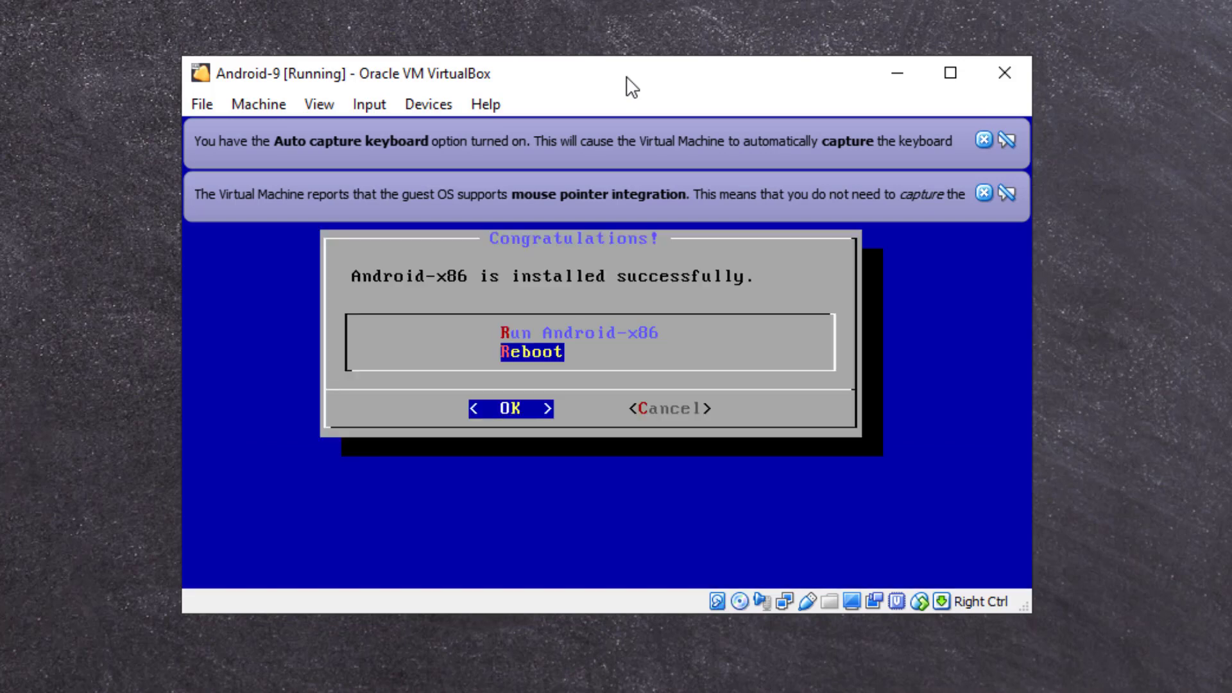
key("Up")
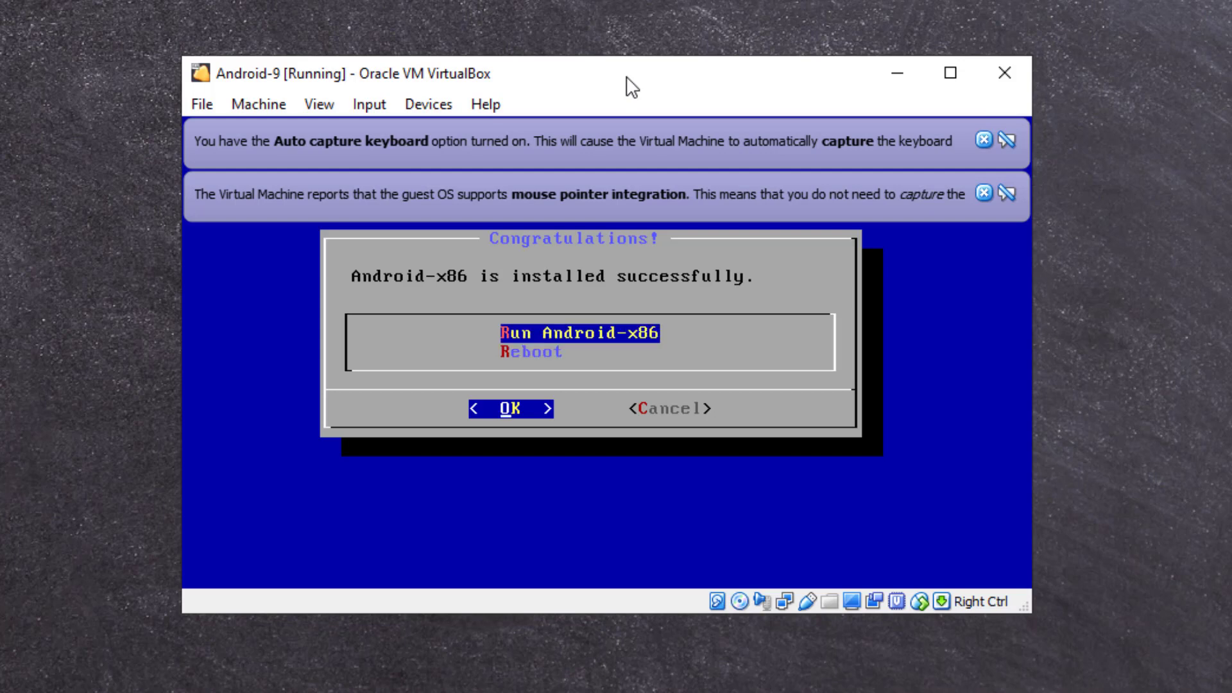
key("Down")
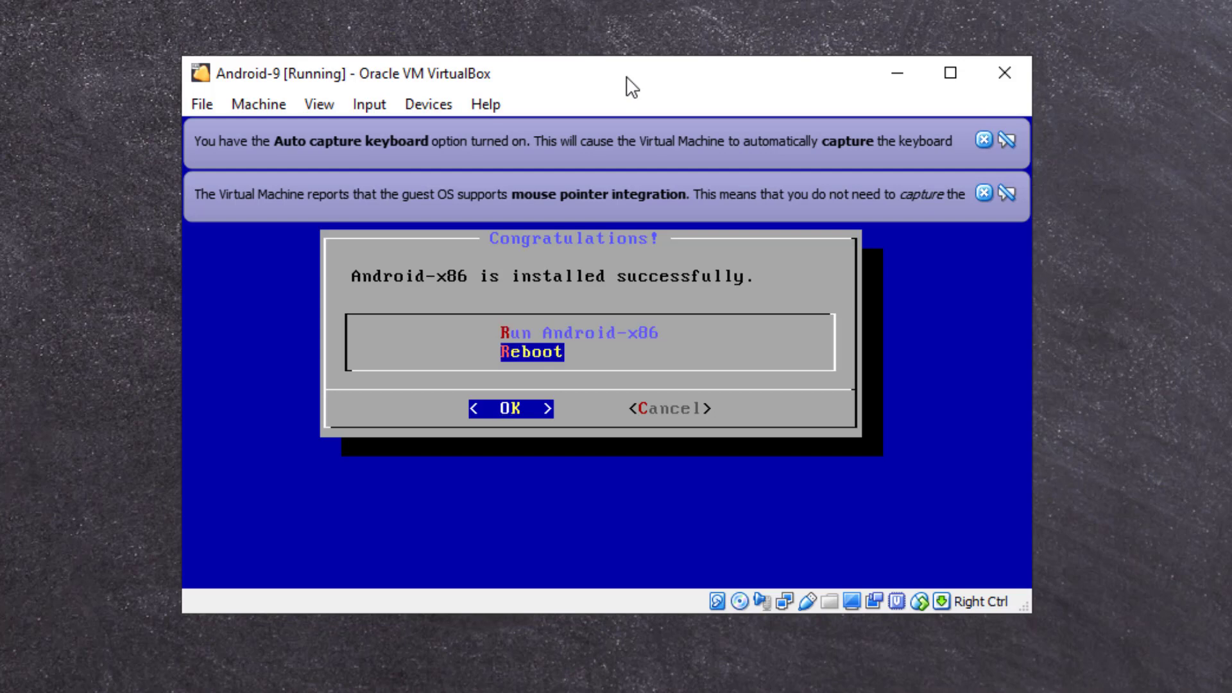
key("Up")
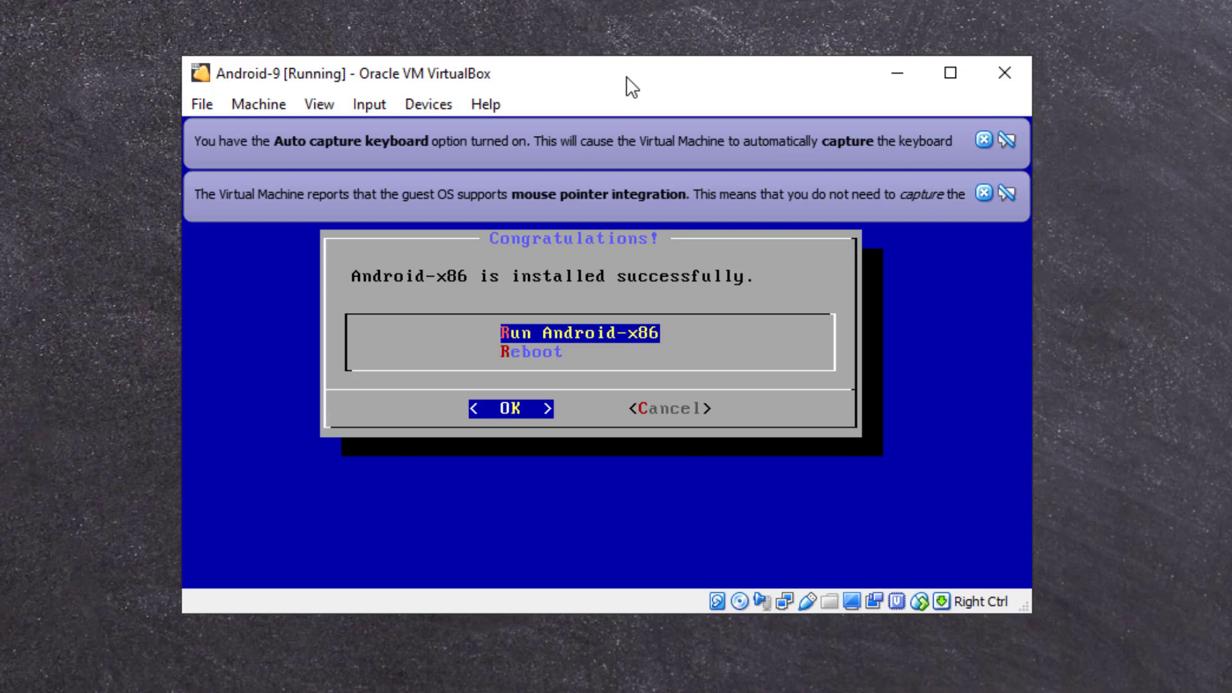
key("Return")
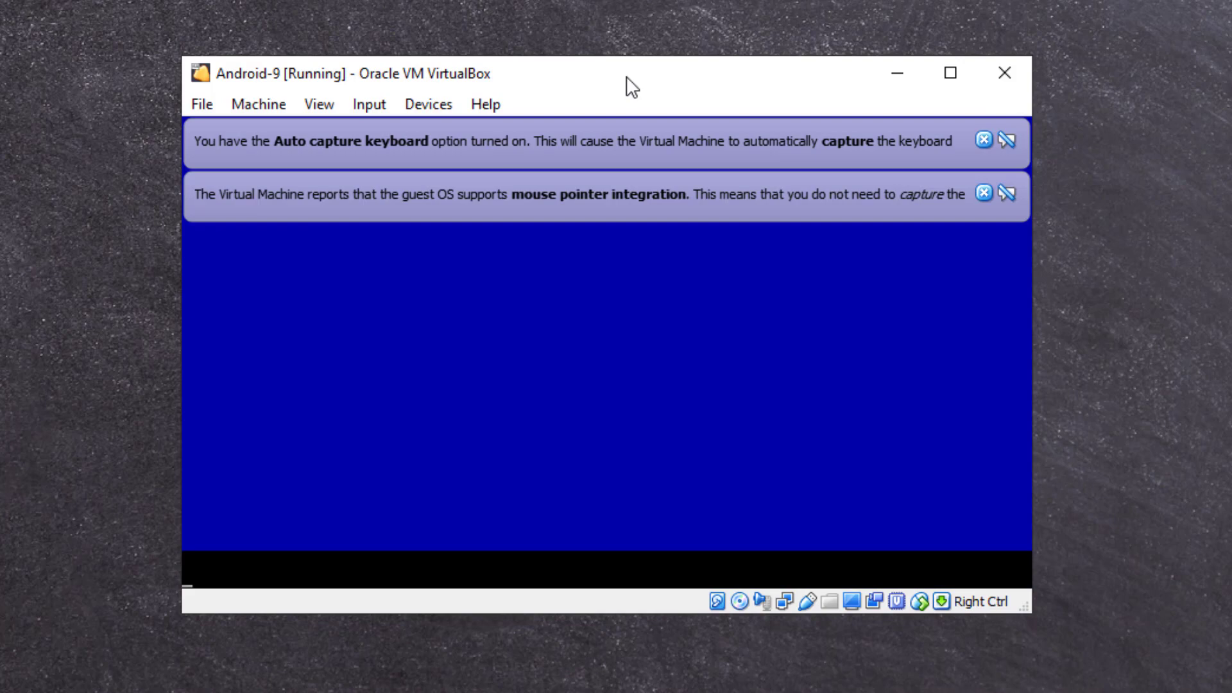
left_click_drag(654, 56, 617, 28)
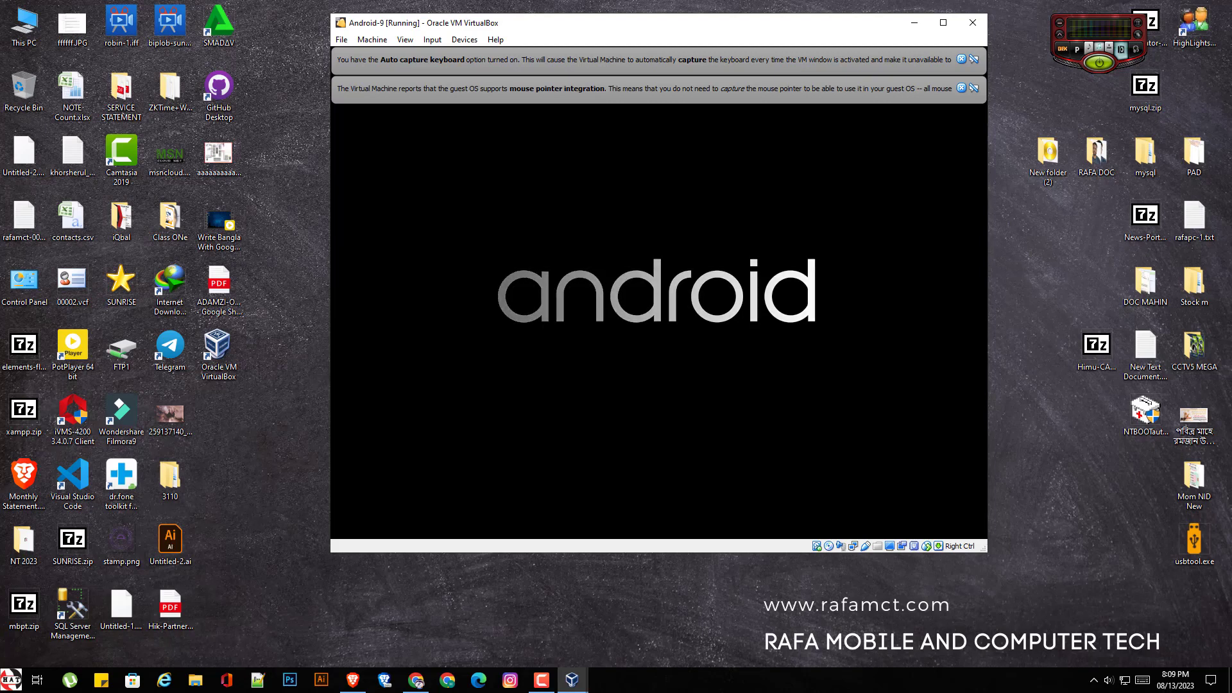
left_click(533, 681)
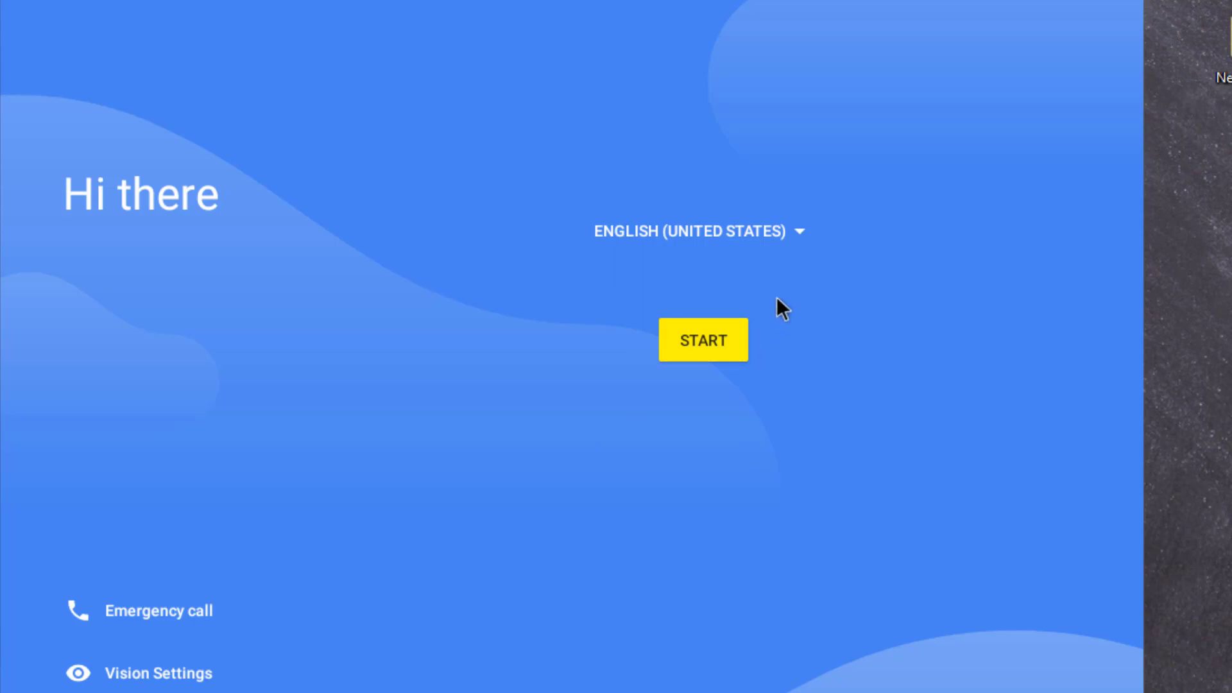
Step: Start the Android setup in English (United States) and skip the Wi-Fi connection
left_click(705, 340)
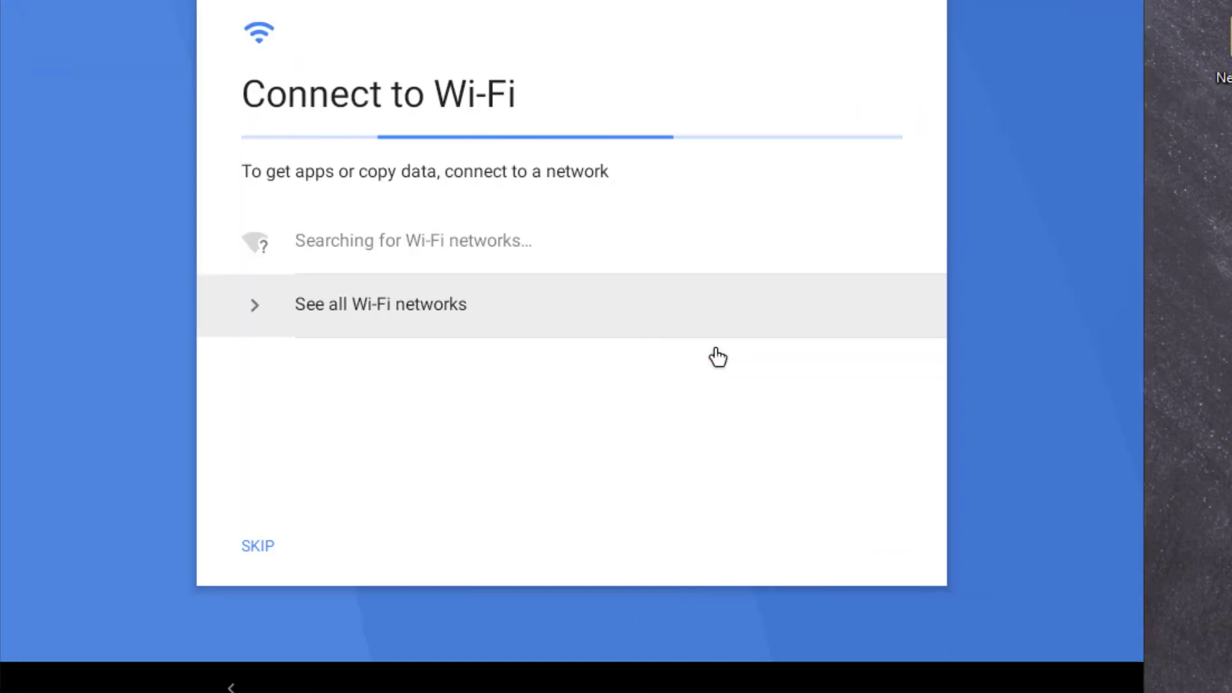
left_click(254, 555)
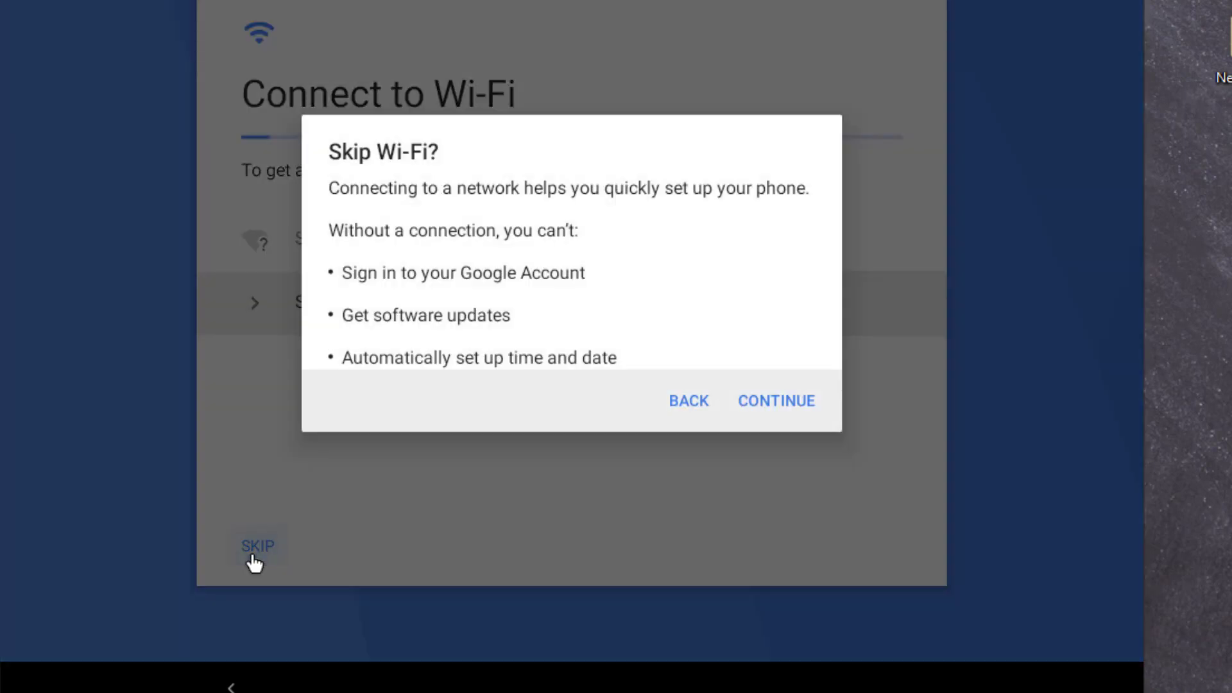
left_click(784, 420)
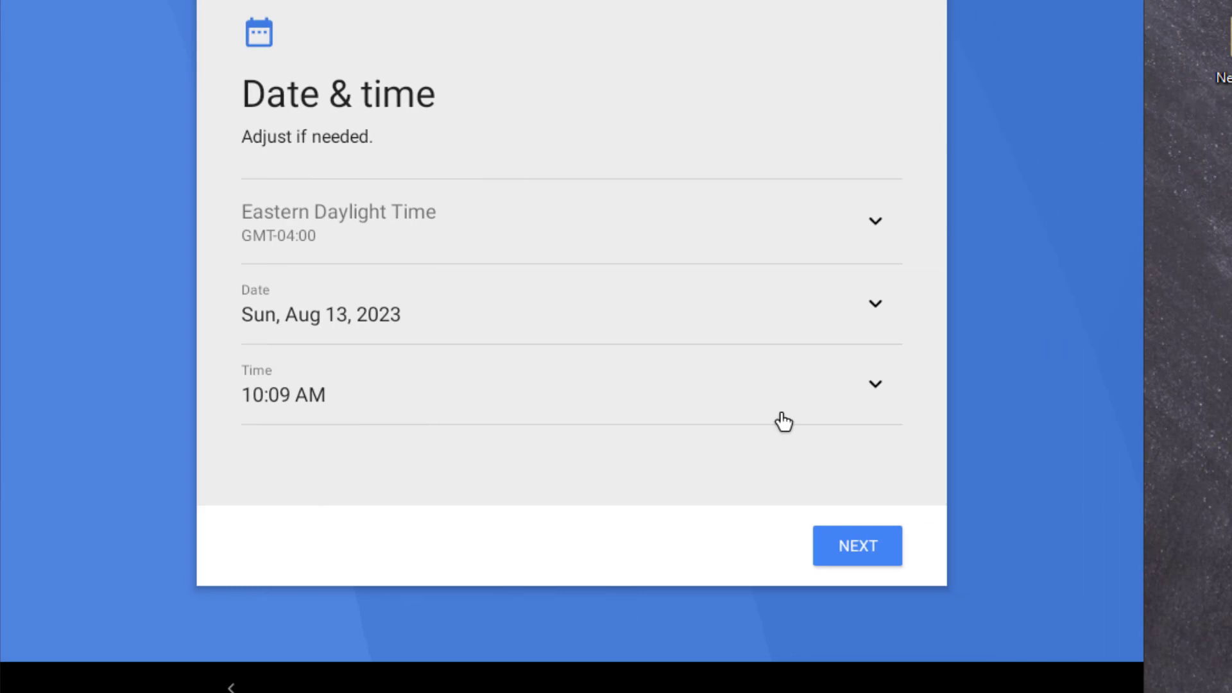
Step: Check the date picker, set the time zone to Almaty (GMT+06:00), and continue to the Google Services page
left_click(597, 323)
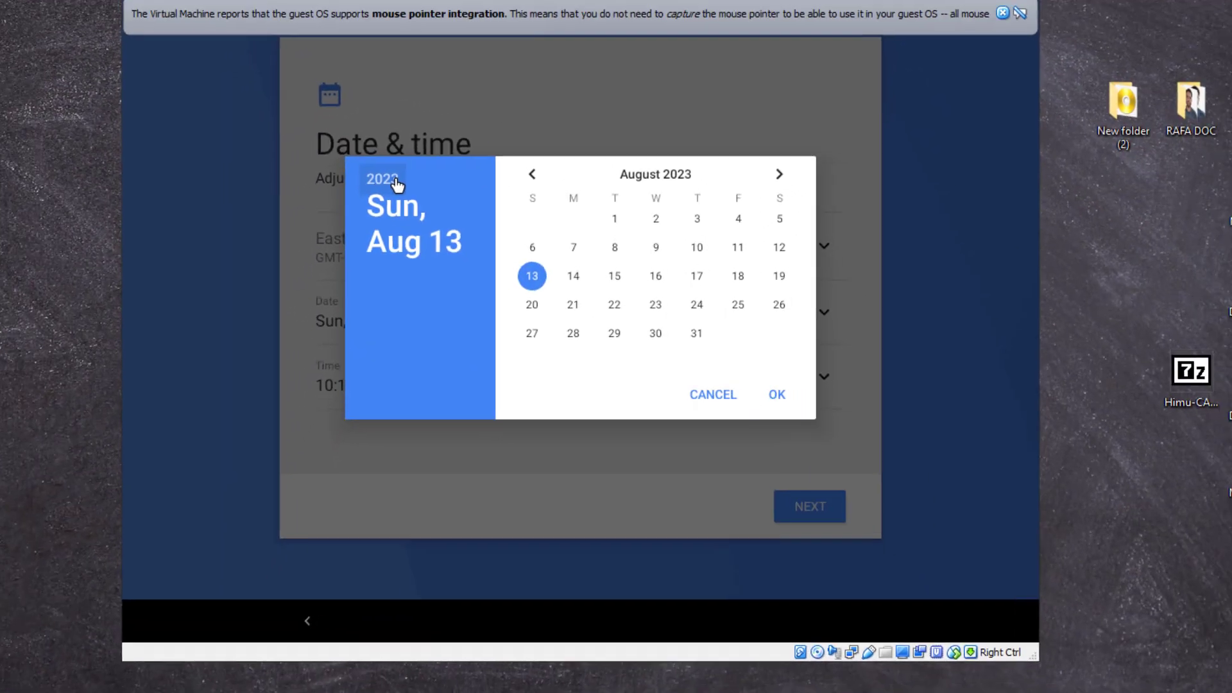
left_click(697, 390)
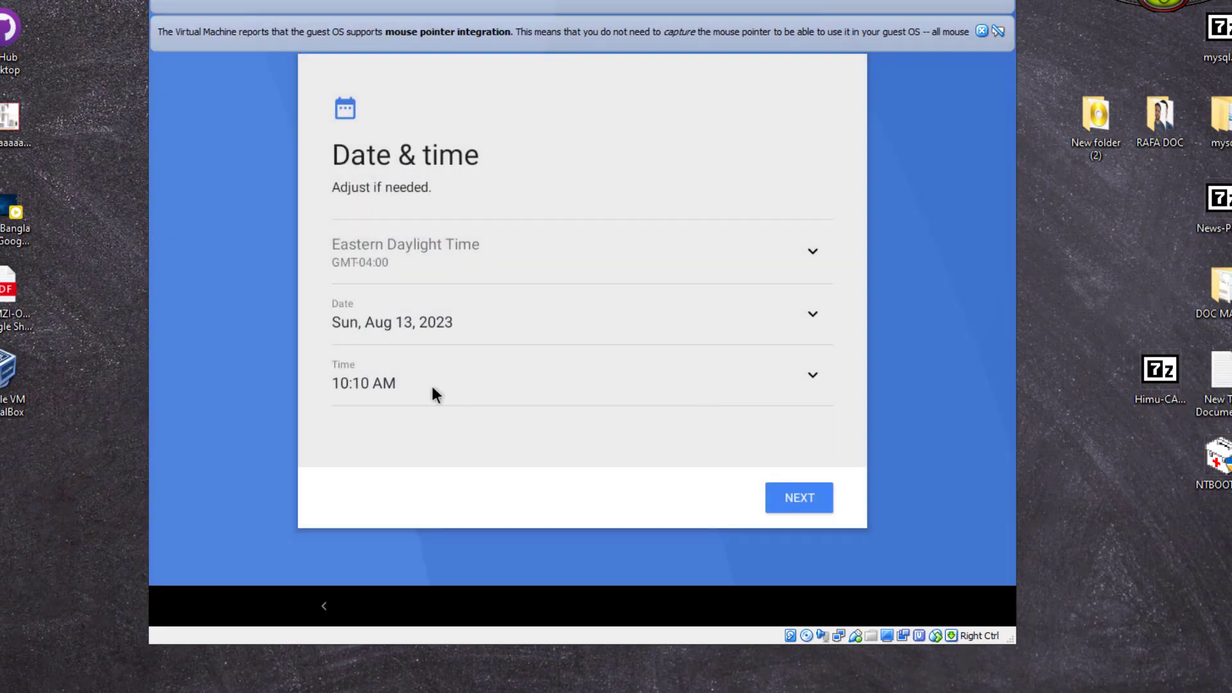
left_click(413, 272)
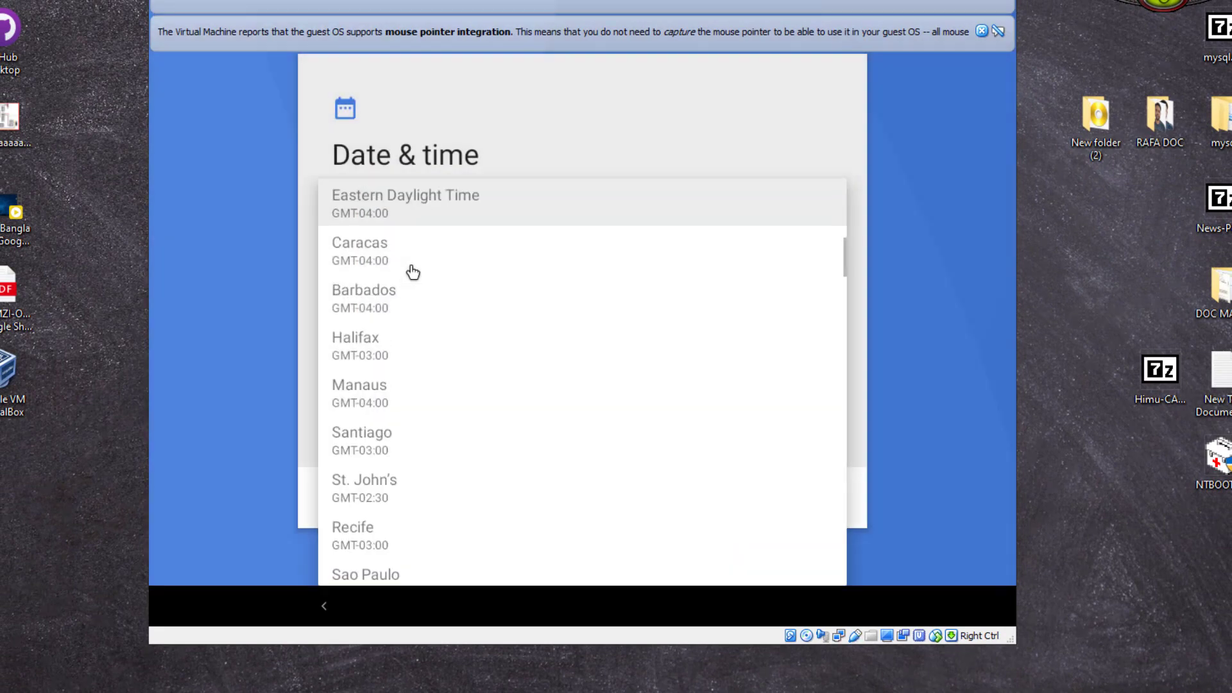
scroll(414, 269, "down", 10)
scroll(418, 387, "down", 15)
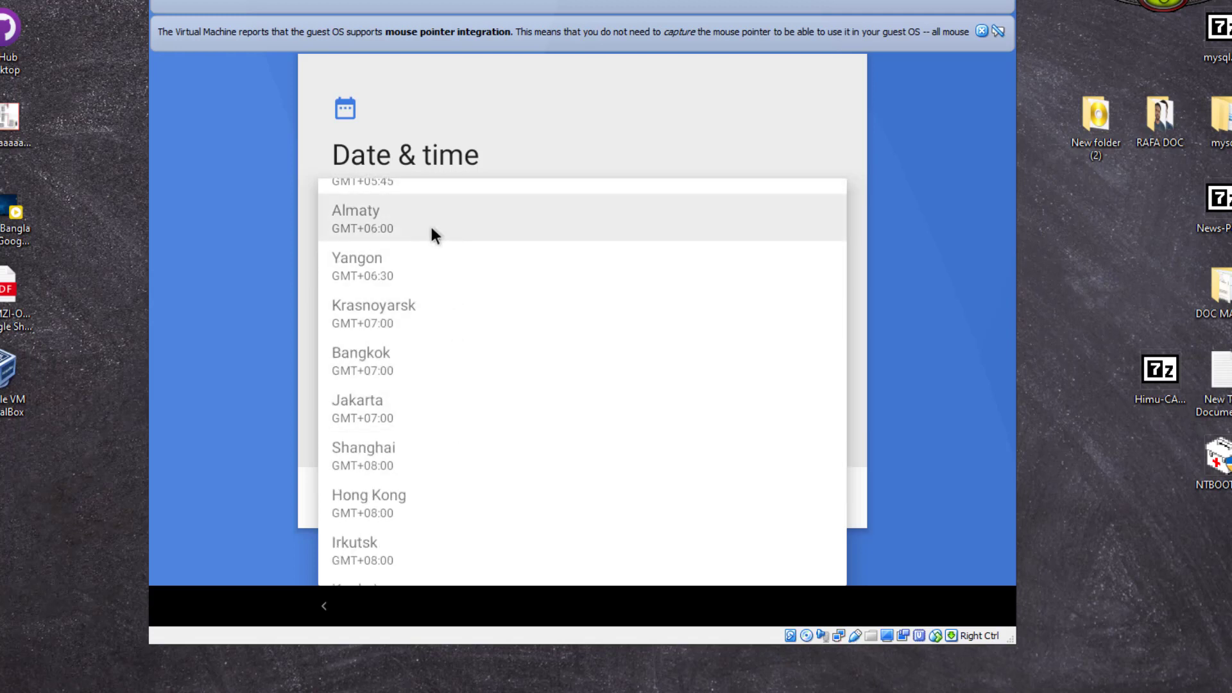
left_click(409, 226)
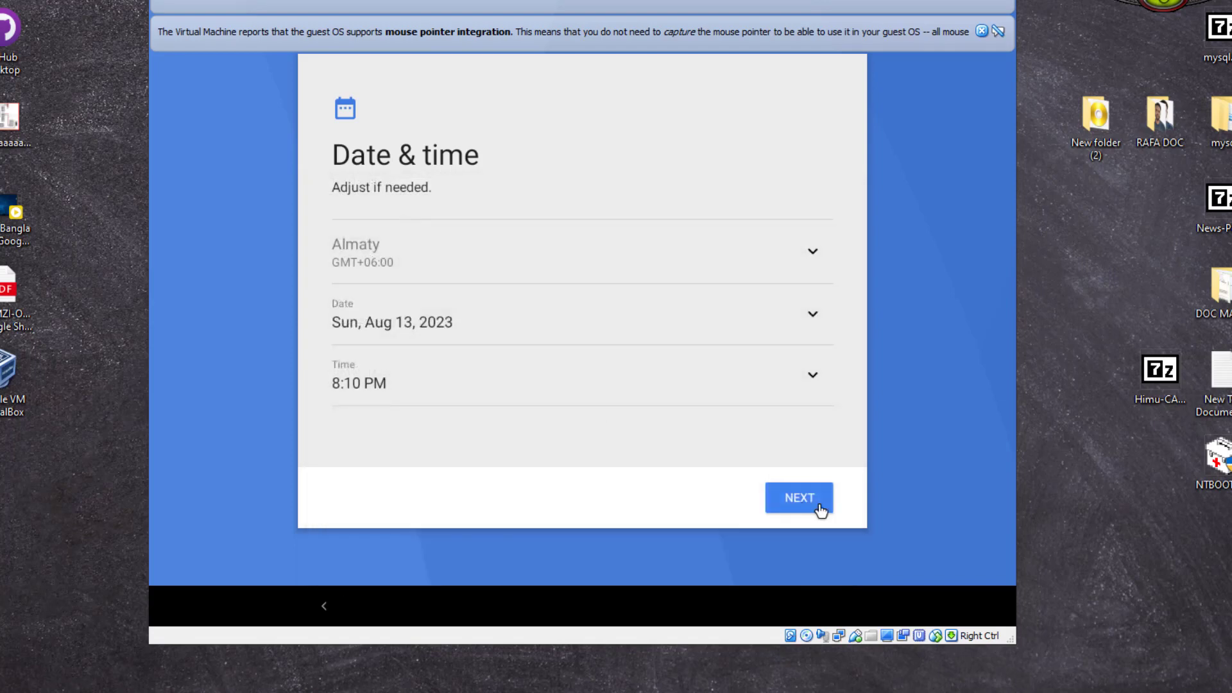
left_click(813, 507)
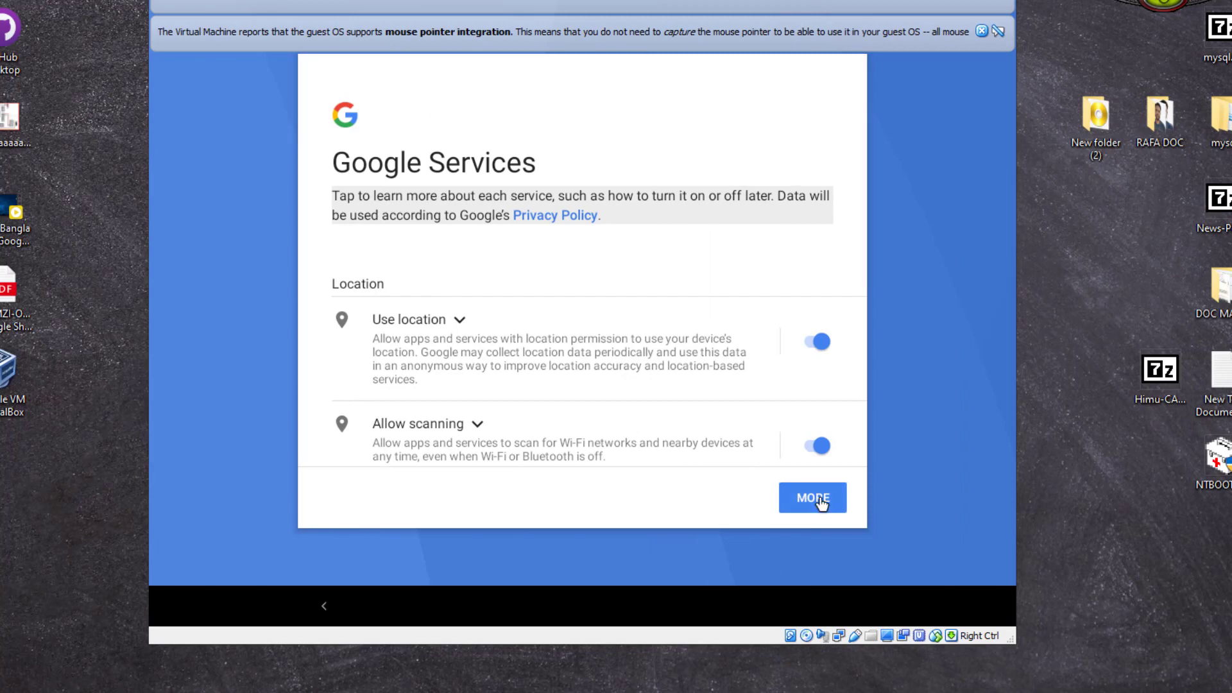
Step: Accept the default Google Services settings and skip setting up a screen lock for the tablet
left_click(820, 504)
left_click(819, 501)
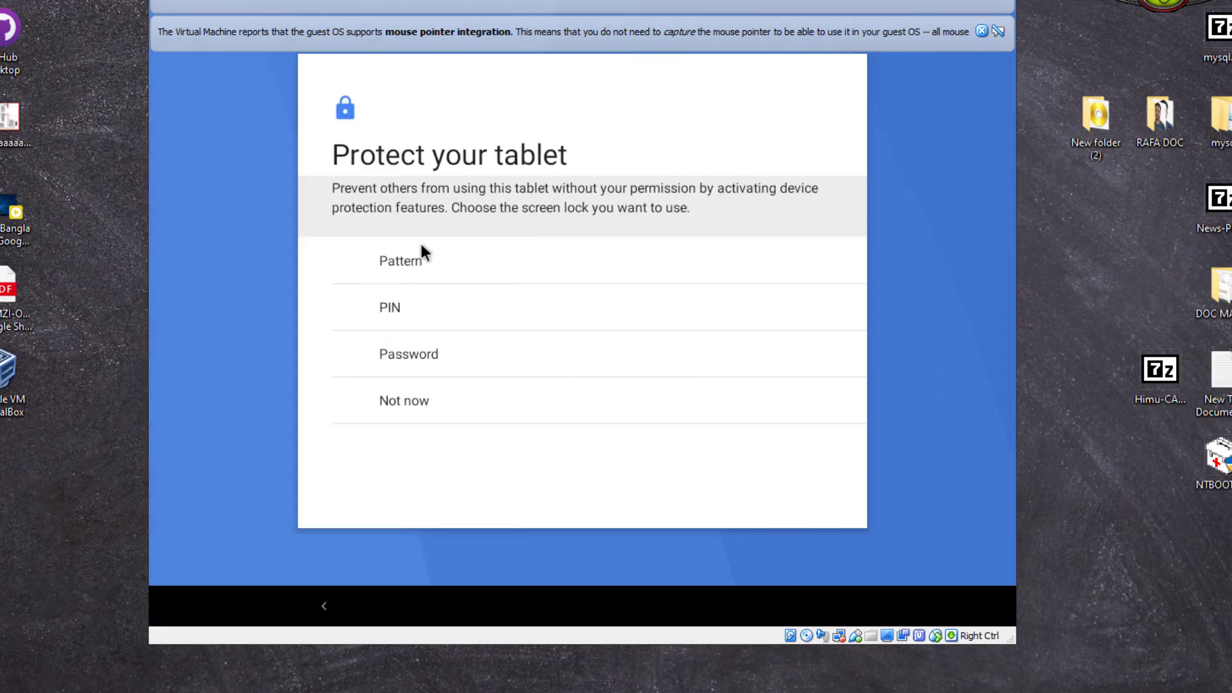
left_click(417, 404)
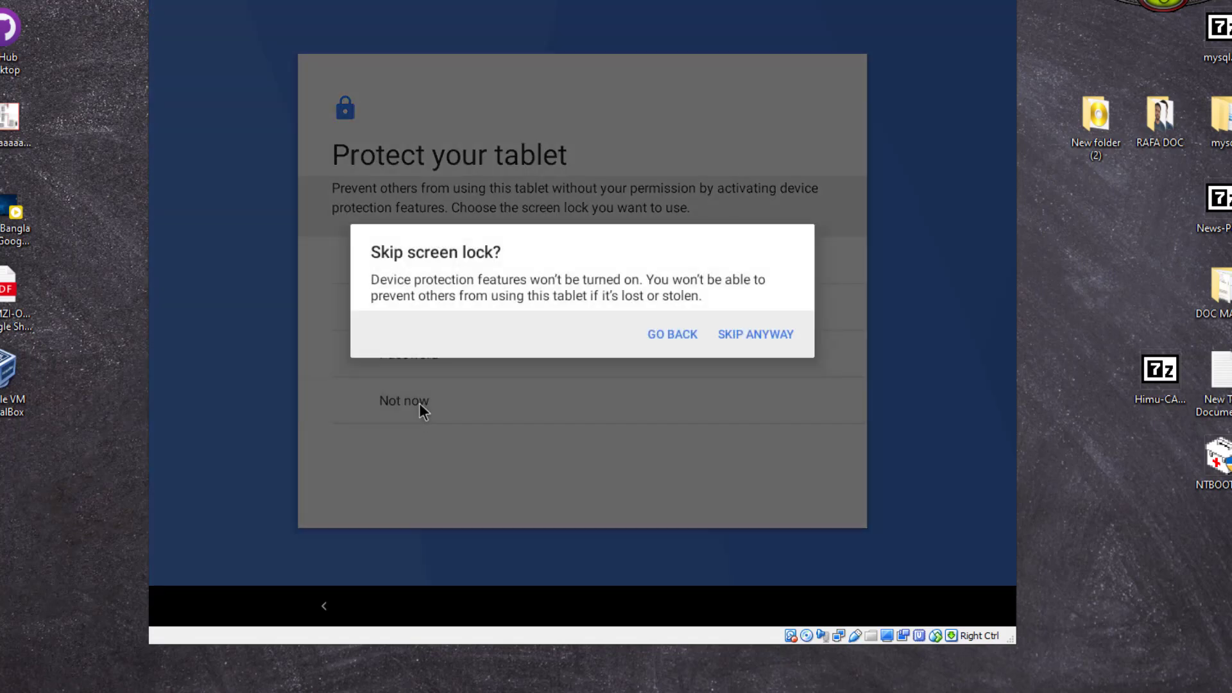
left_click(732, 341)
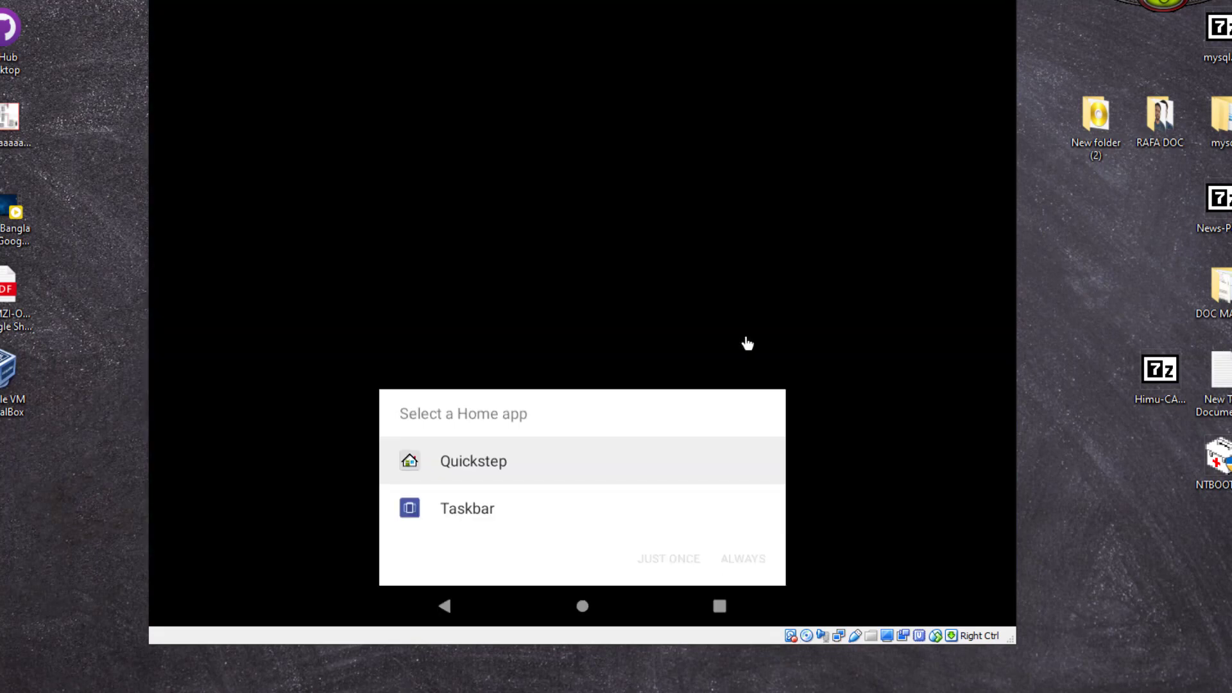
Step: Choose Quickstep as the Home app just once and open the list of all installed apps
left_click(496, 461)
left_click(668, 561)
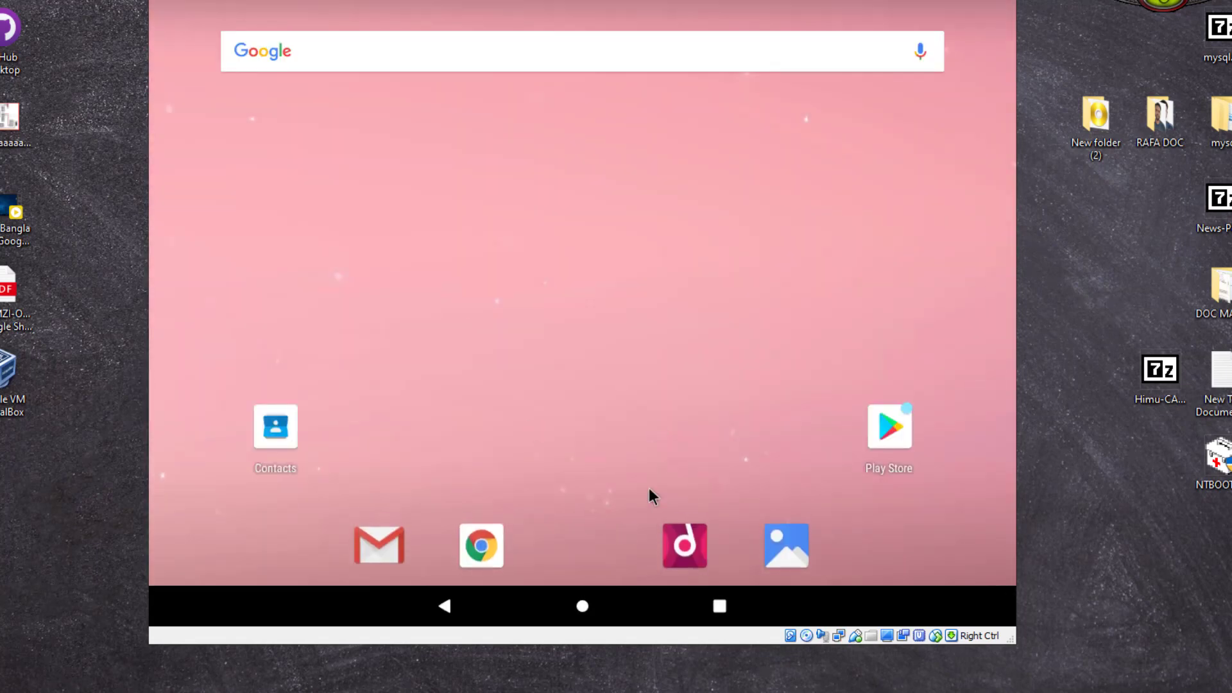
left_click_drag(612, 509, 687, 144)
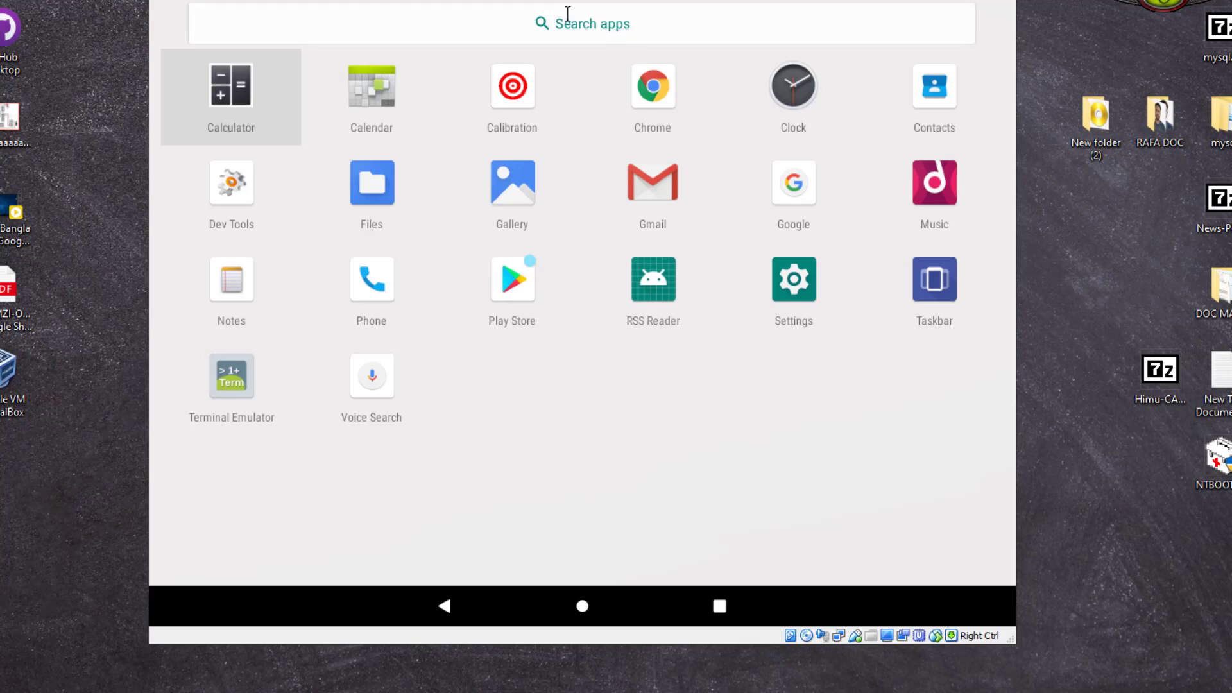
Step: Close the Android virtual machine by powering it off
left_click(1002, 0)
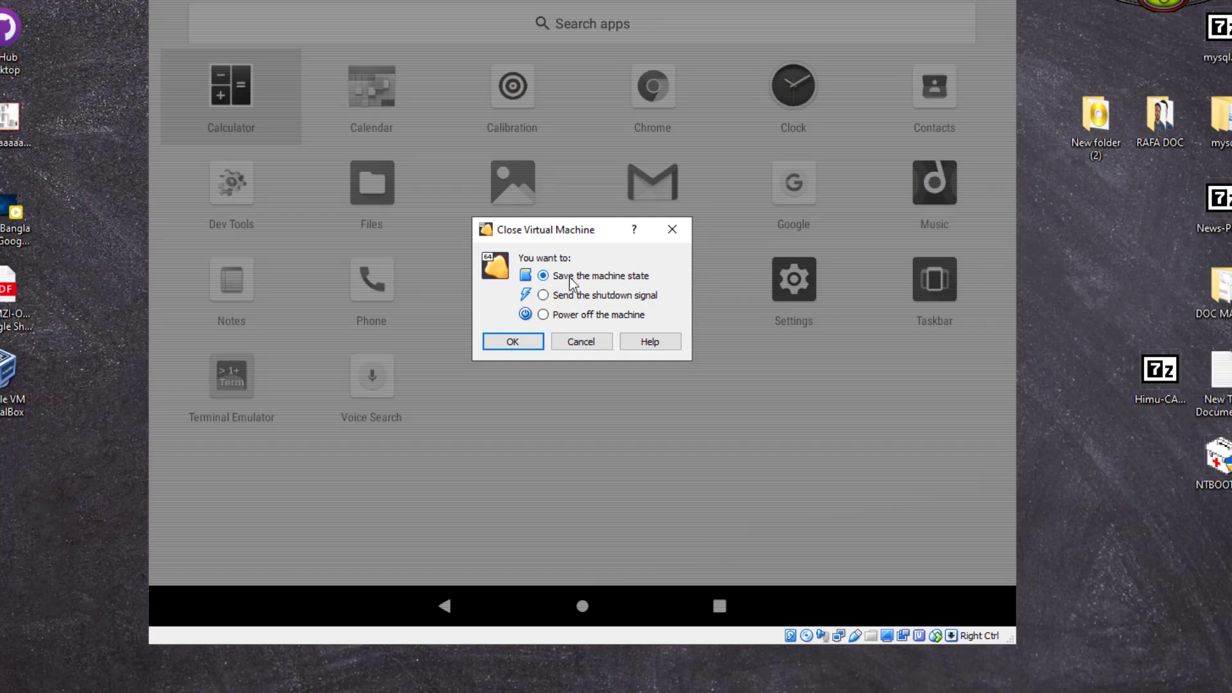
left_click(577, 315)
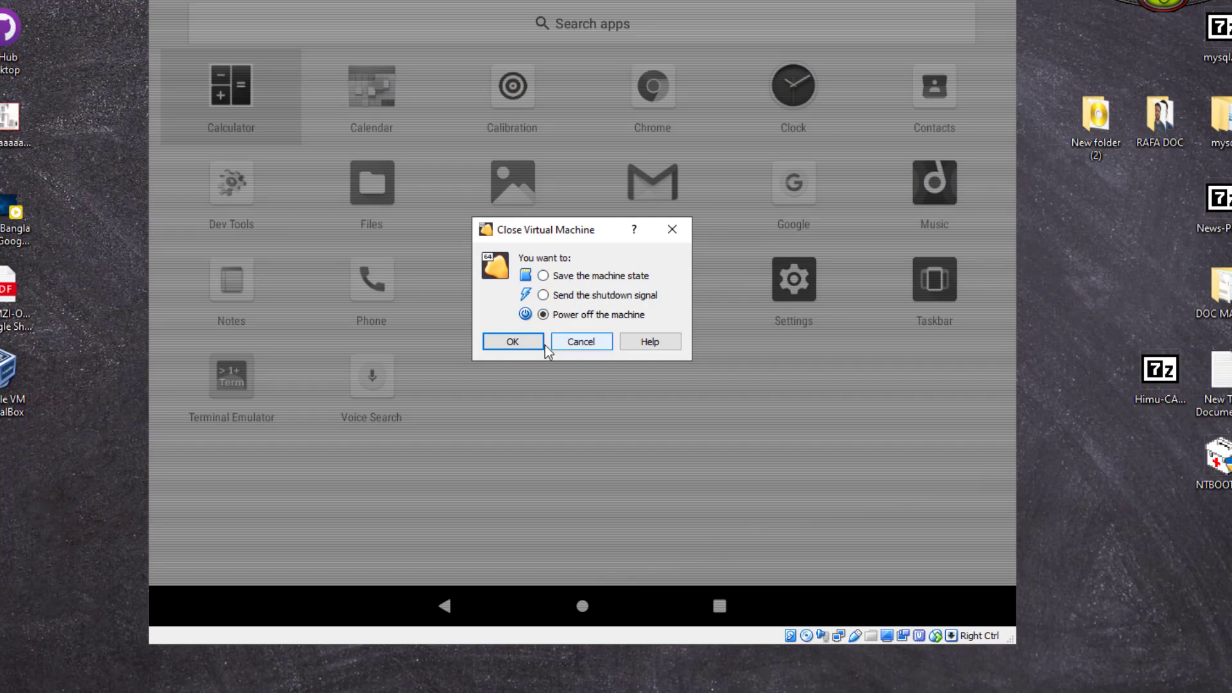
left_click(535, 344)
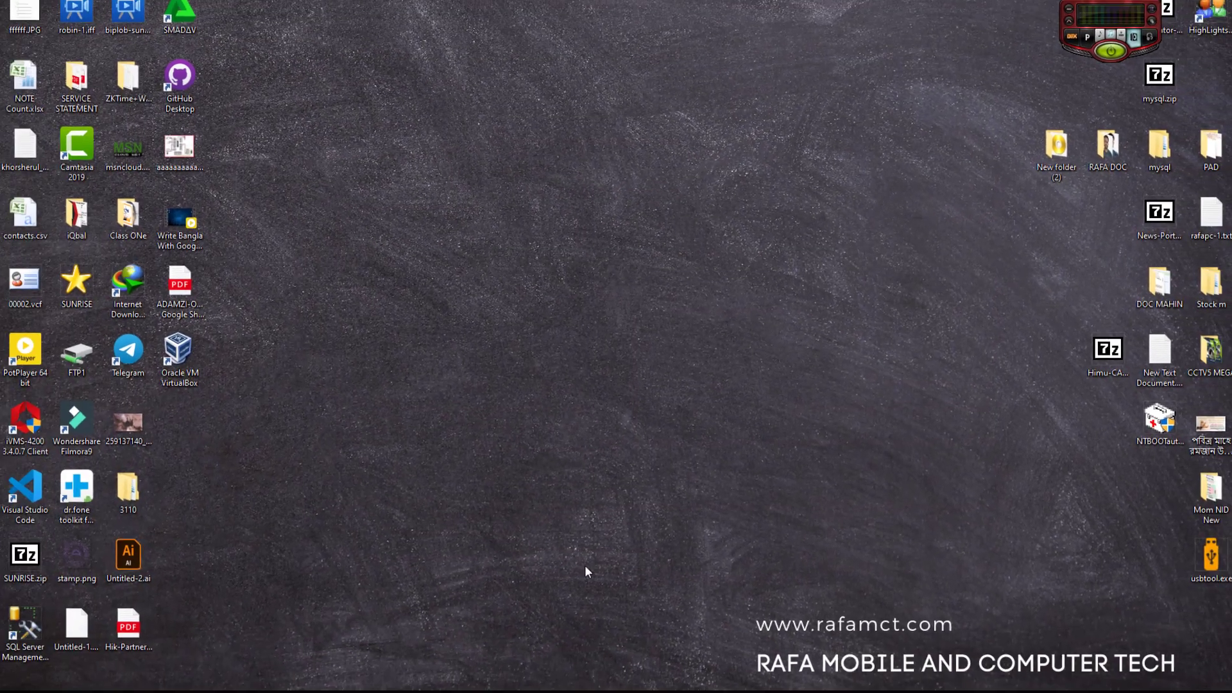
Step: In Oracle VM VirtualBox Manager, remove android-x86_64-9.0-r2.iso from the Android-9 machine's optical drive, save the settings, and start the machine
mouse_move(581, 683)
left_click(639, 632)
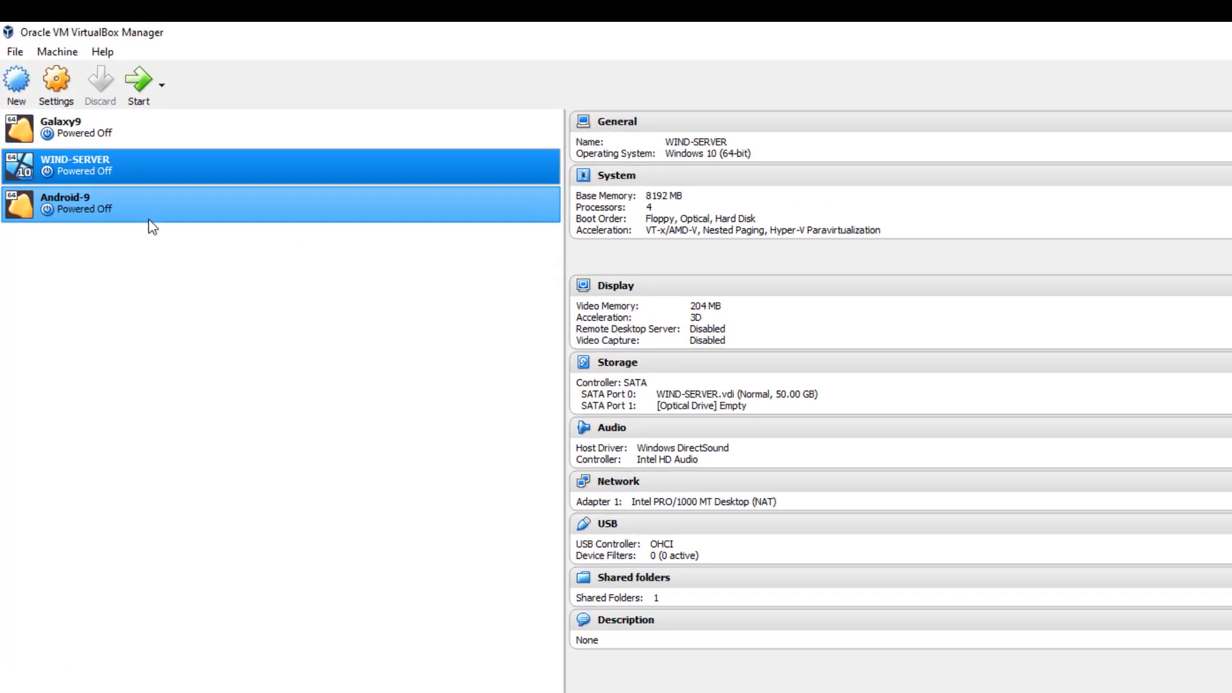
left_click(149, 218)
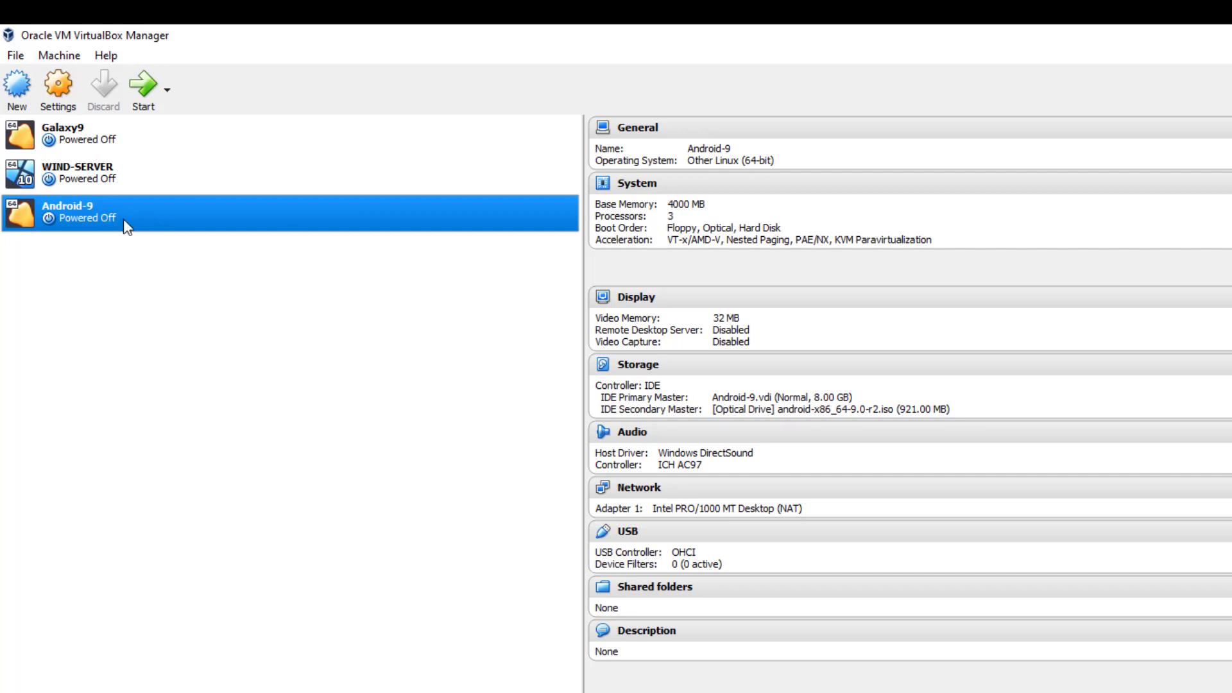
right_click(123, 218)
left_click(156, 236)
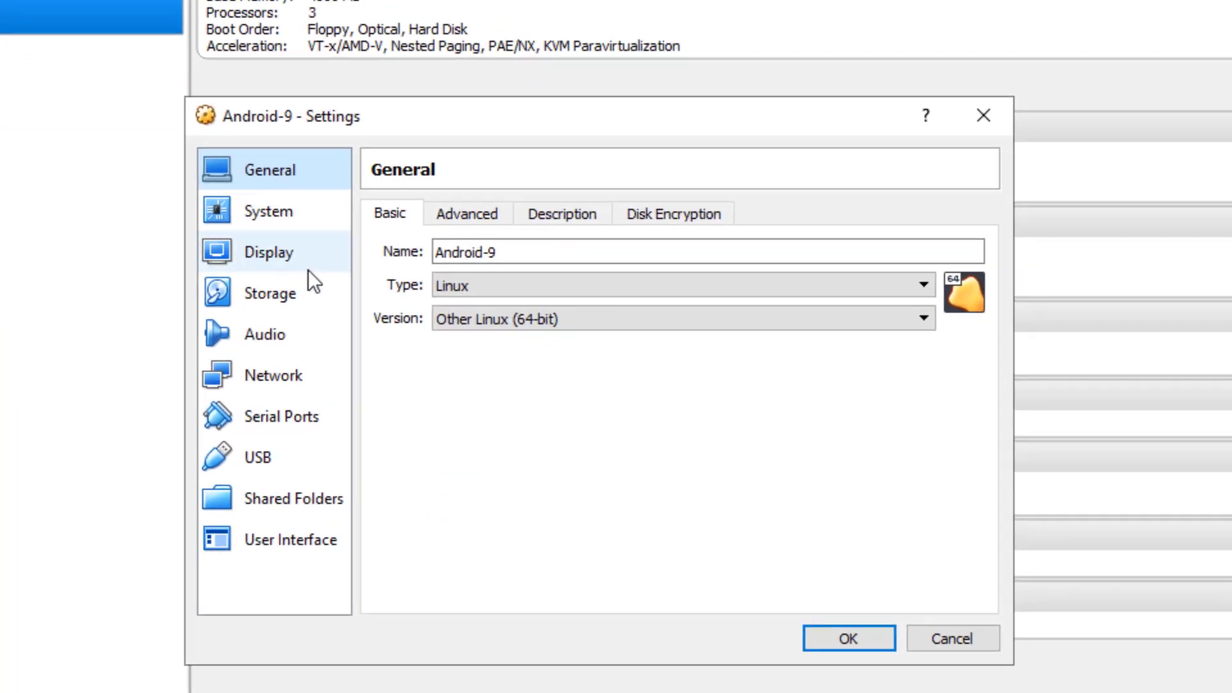
left_click(638, 419)
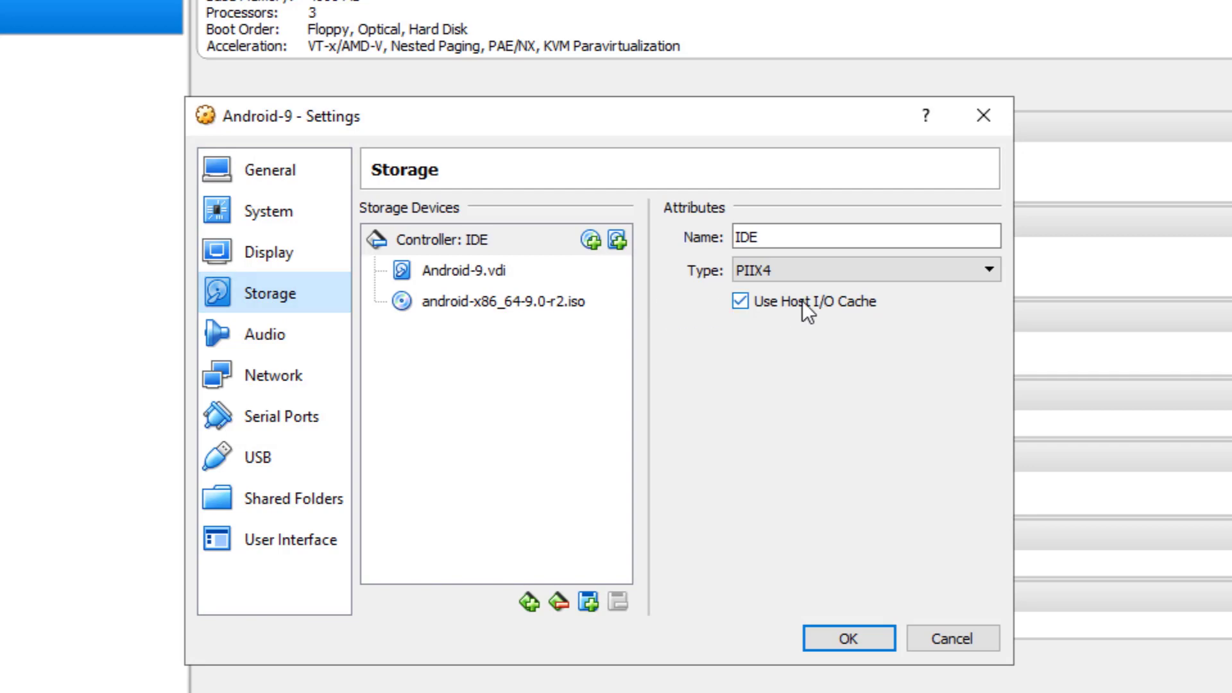
left_click(471, 306)
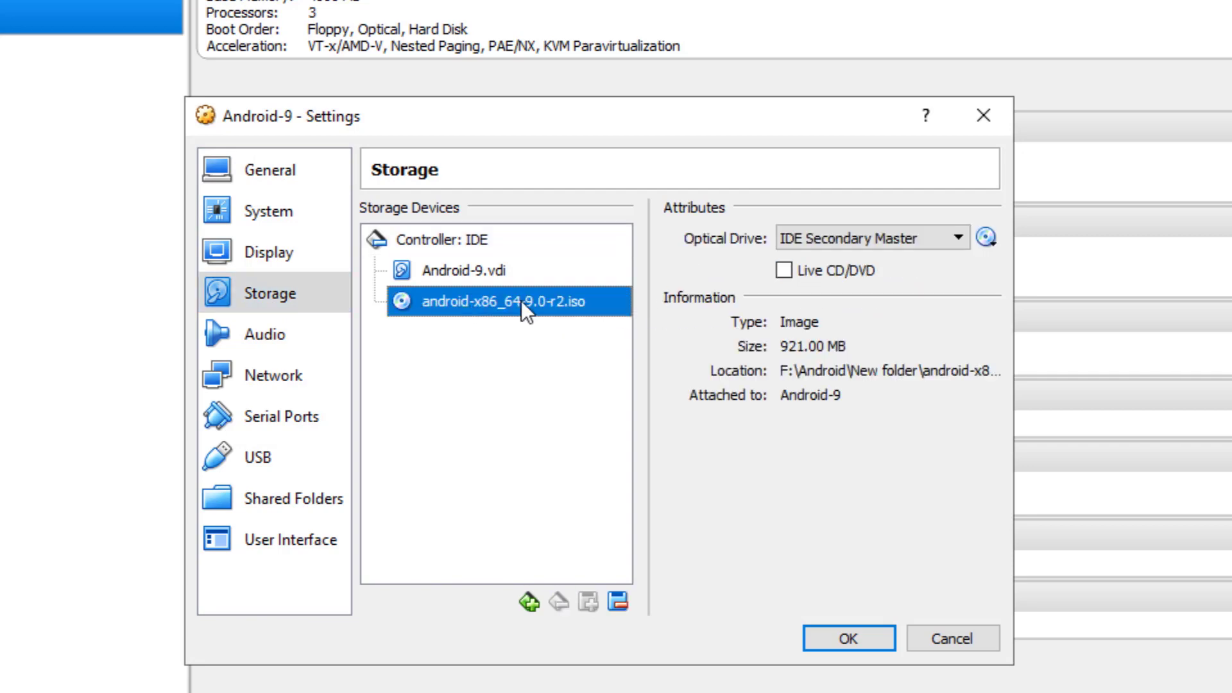
left_click(982, 237)
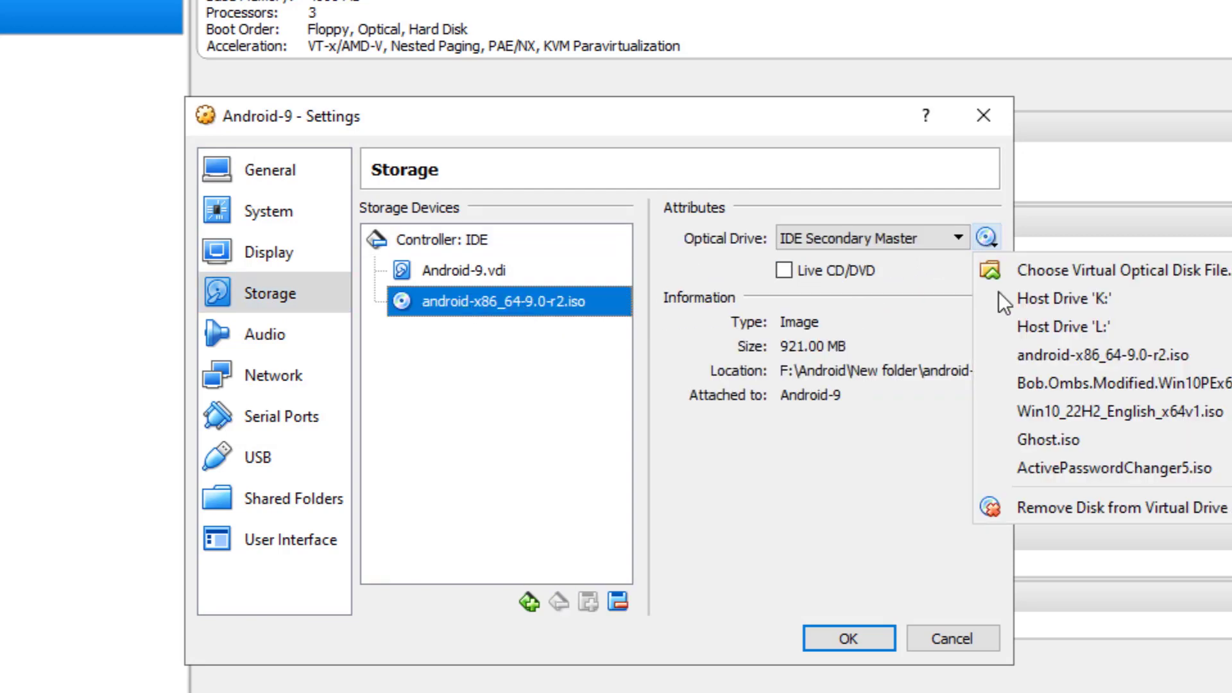
left_click(1155, 512)
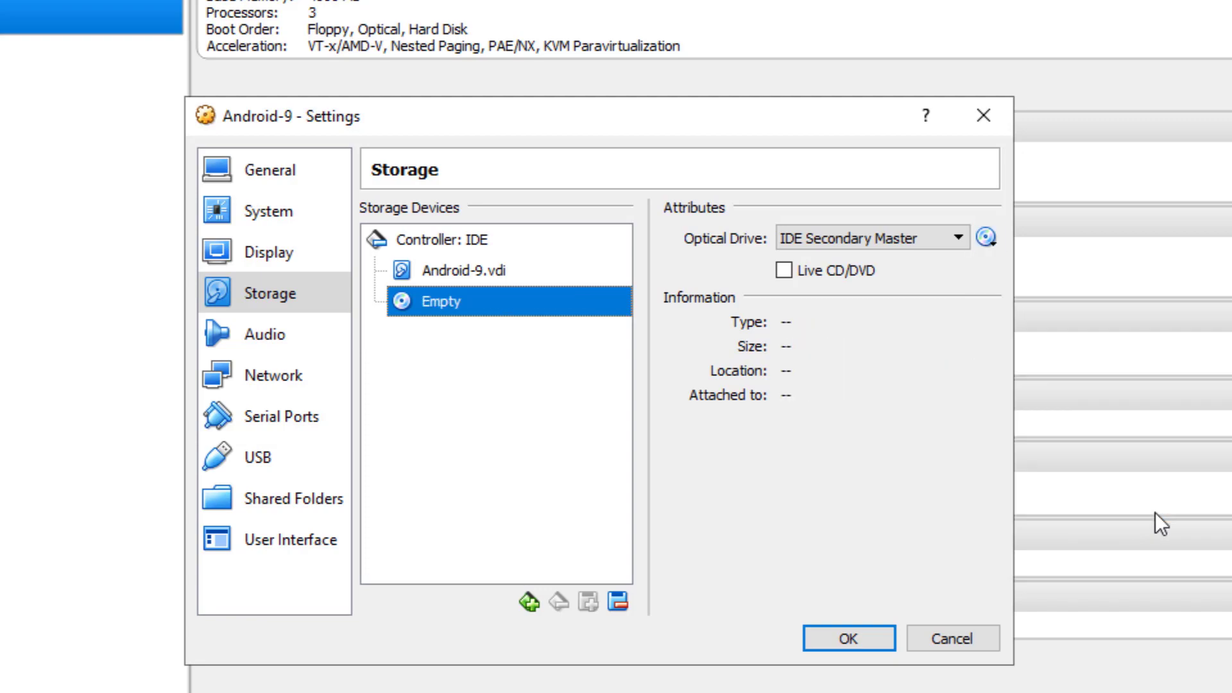
left_click(859, 634)
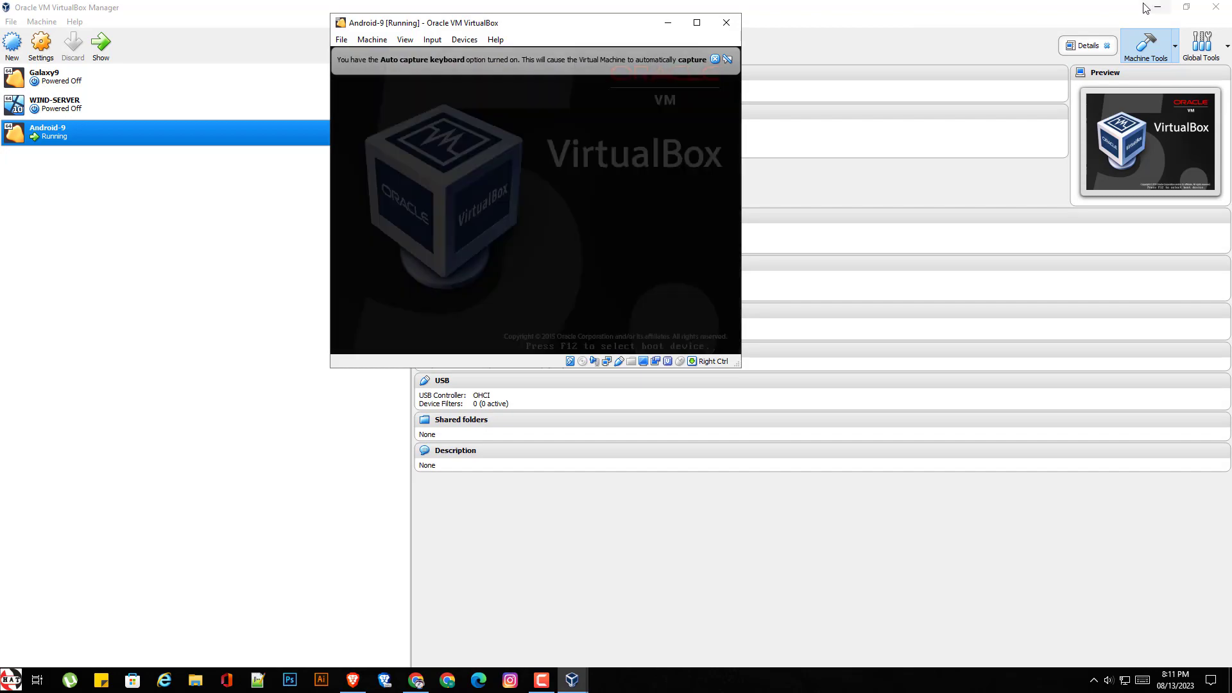
Step: Minimize the VirtualBox Manager, maximize the running Android-9 window, and use Quickstep as Home just once
left_click(1156, 8)
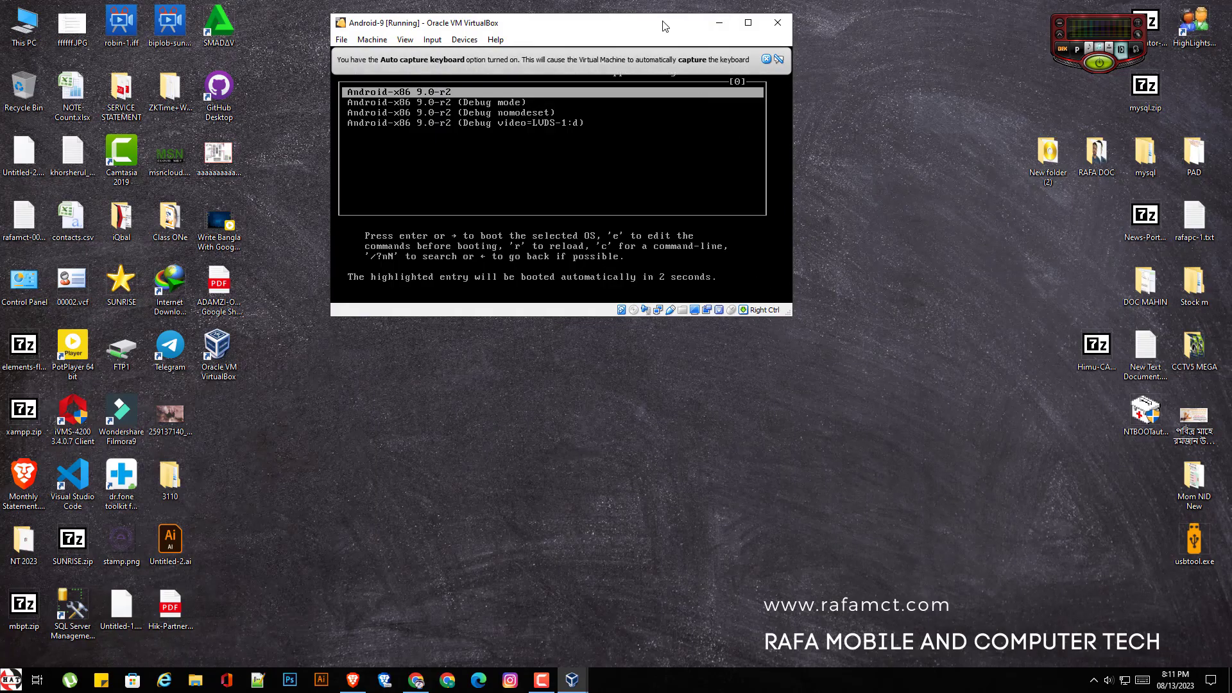
double_click(666, 25)
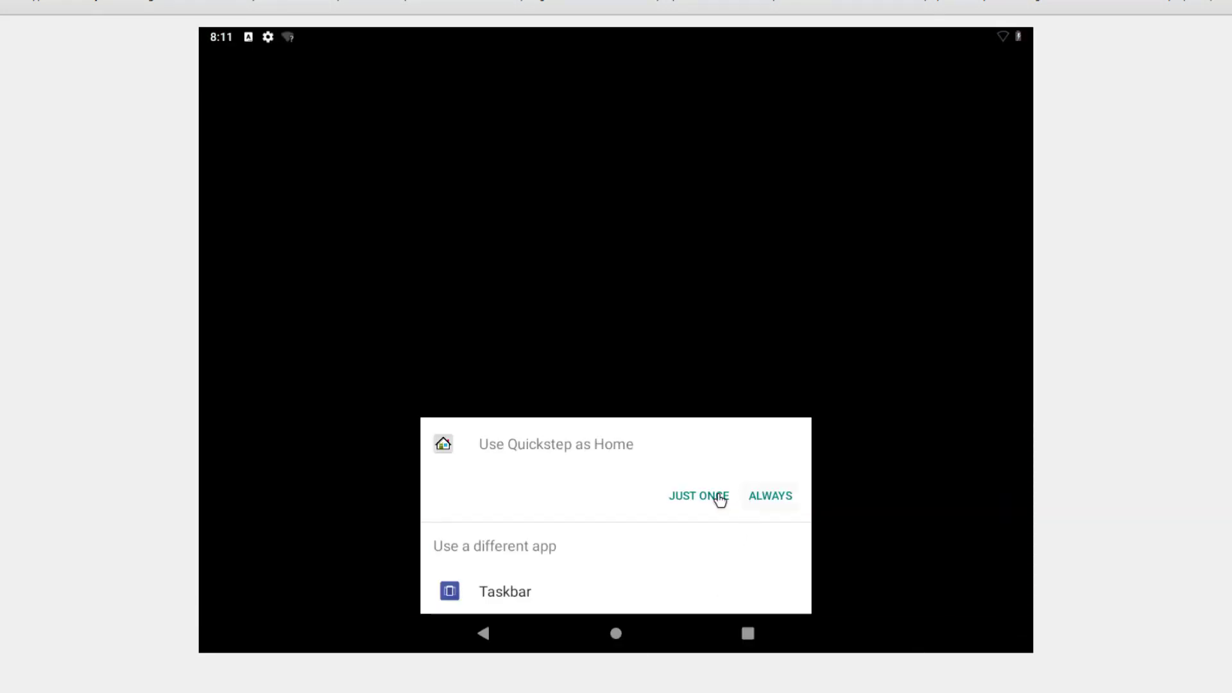
left_click(691, 499)
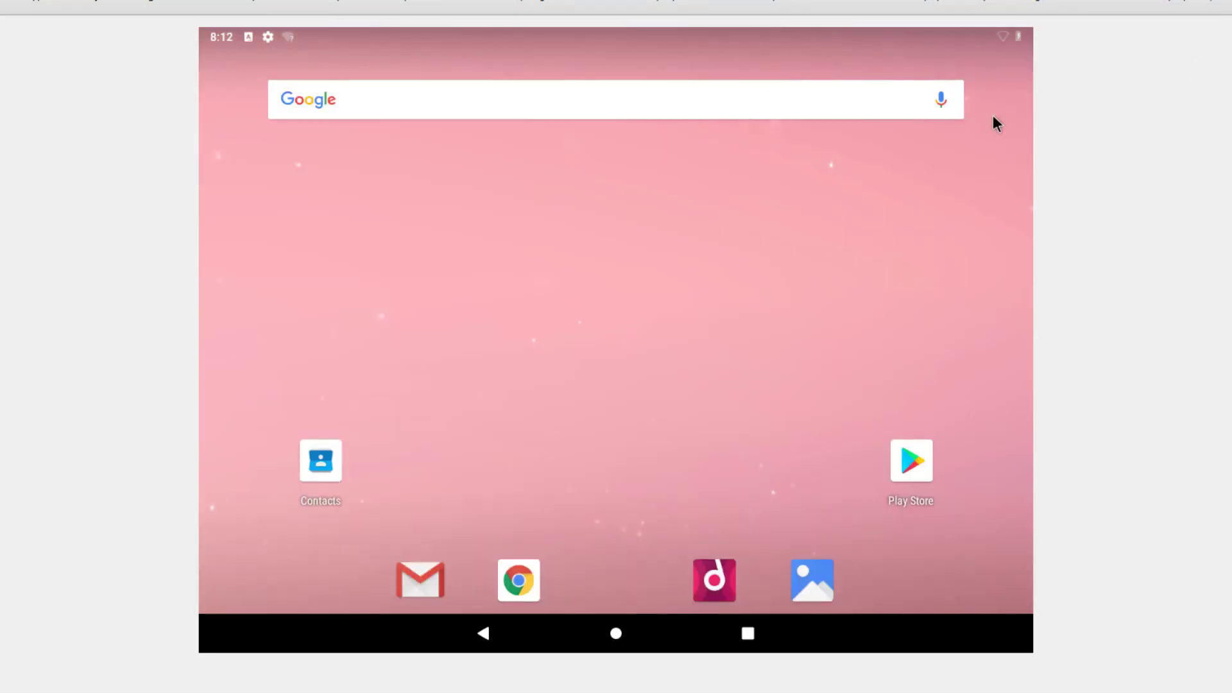
Step: View the installed apps from the Android home screen, return to it, and clear all notifications
left_click_drag(557, 227, 571, 170)
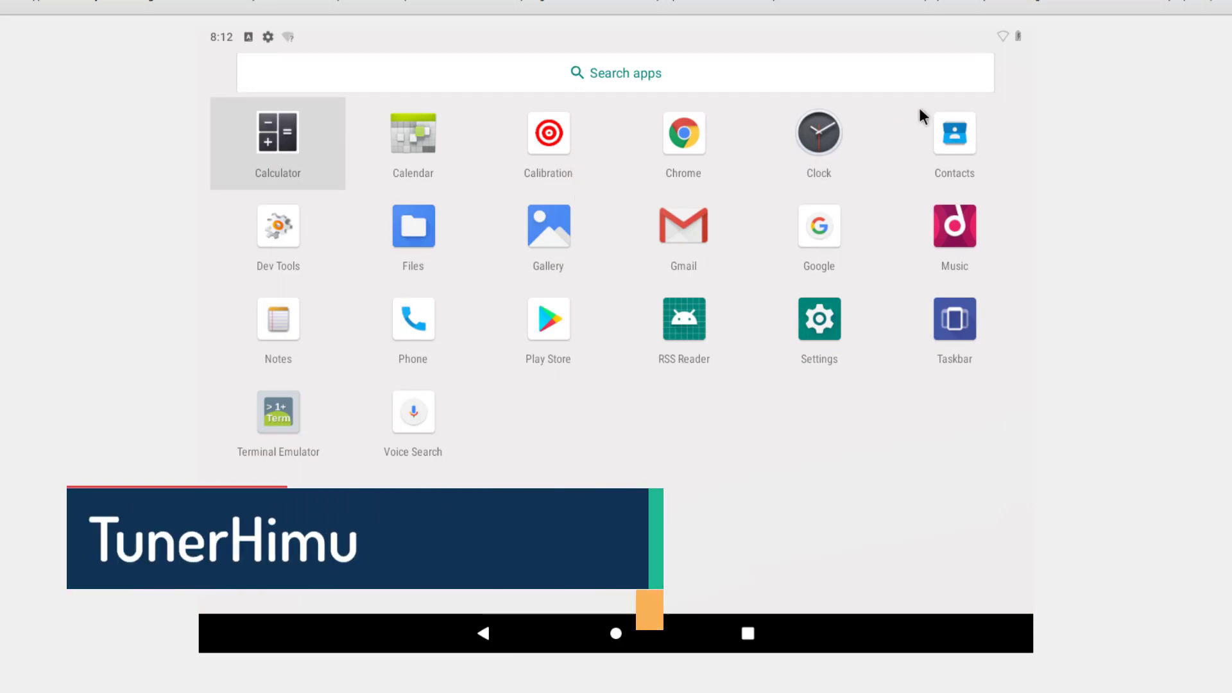
left_click_drag(701, 263, 689, 580)
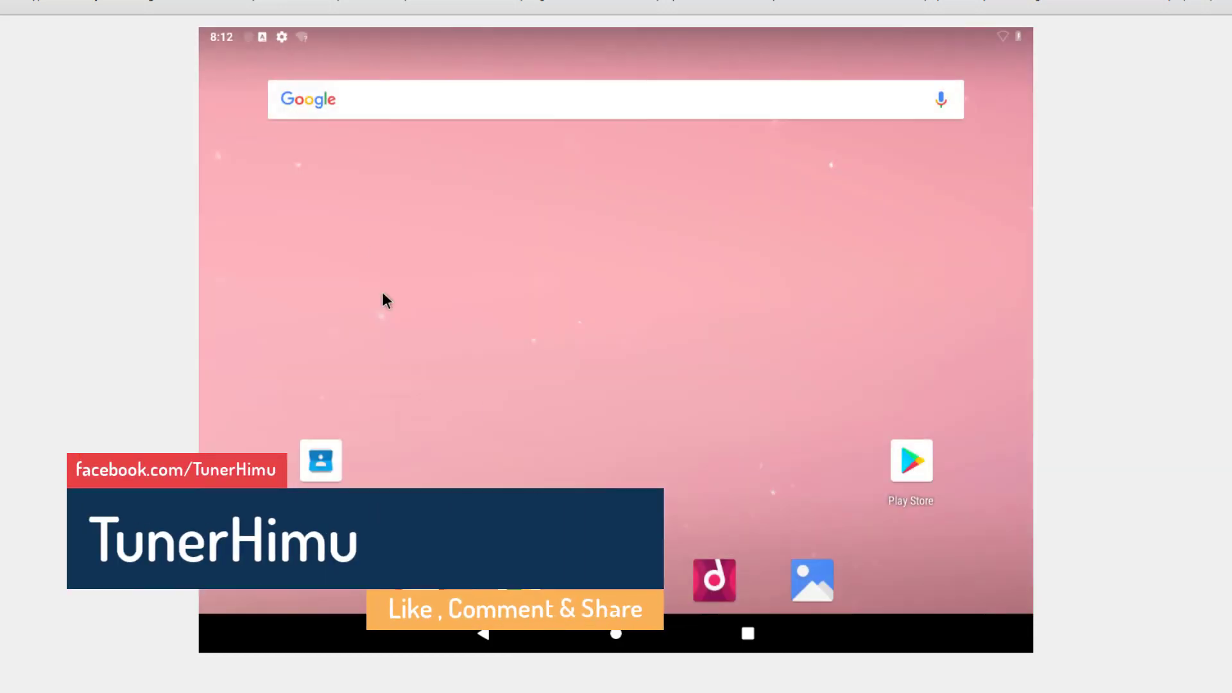
left_click_drag(267, 35, 369, 359)
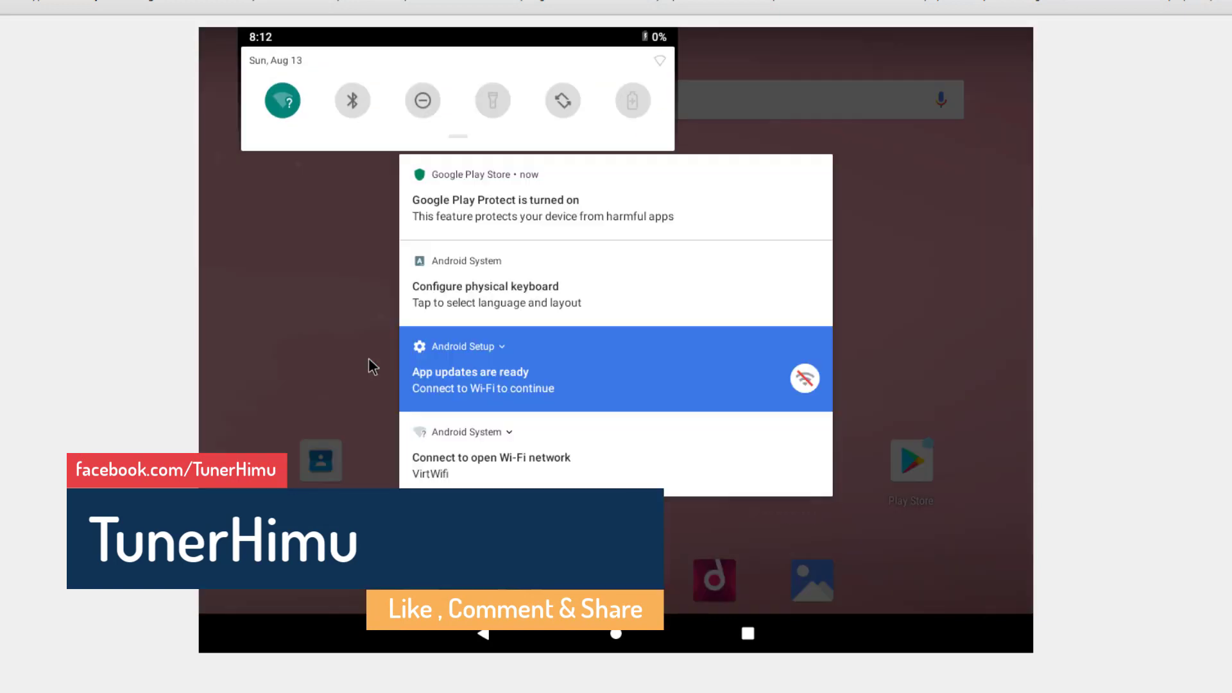
left_click(802, 528)
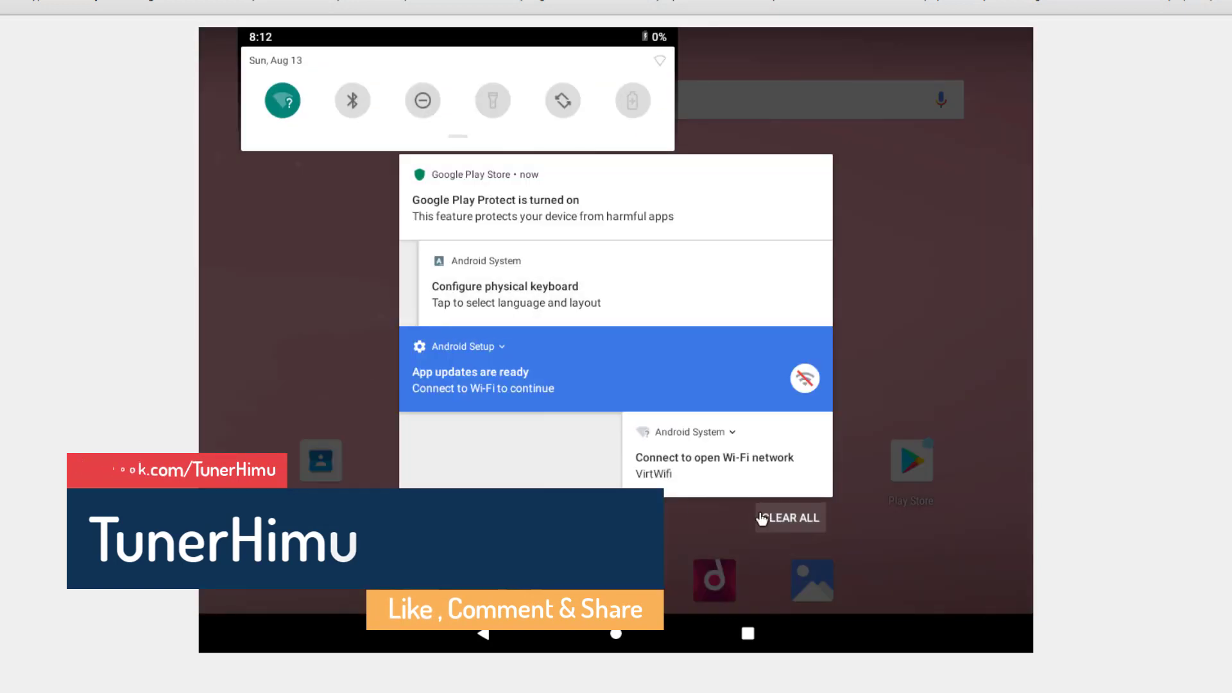